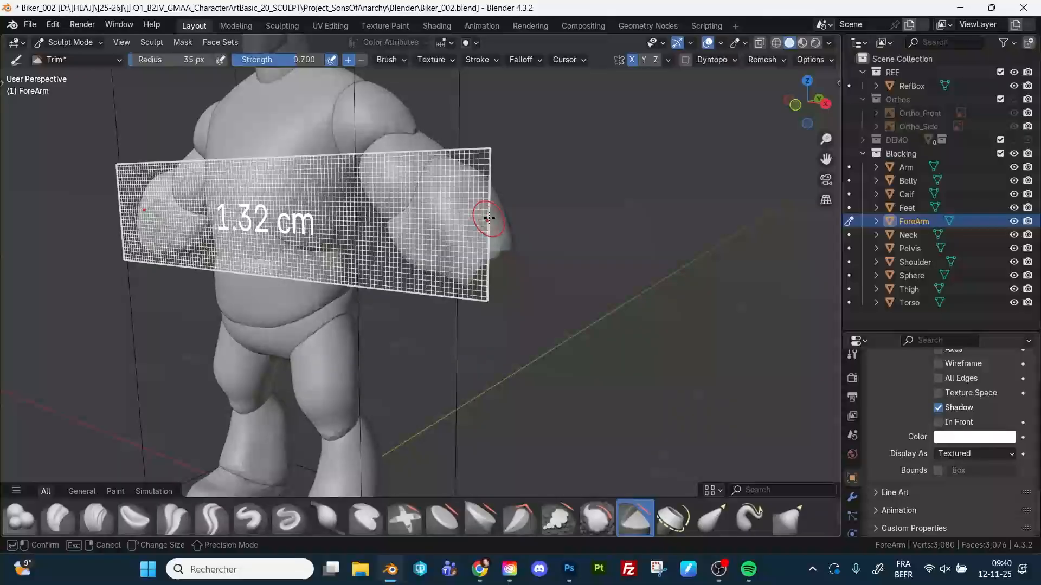
Step: Remesh the forearm more finely and round its wrist end with the Grab brush at a radius of 89 px
middle_click_drag(528, 233, 503, 266)
left_click_drag(503, 307, 553, 258, "alt")
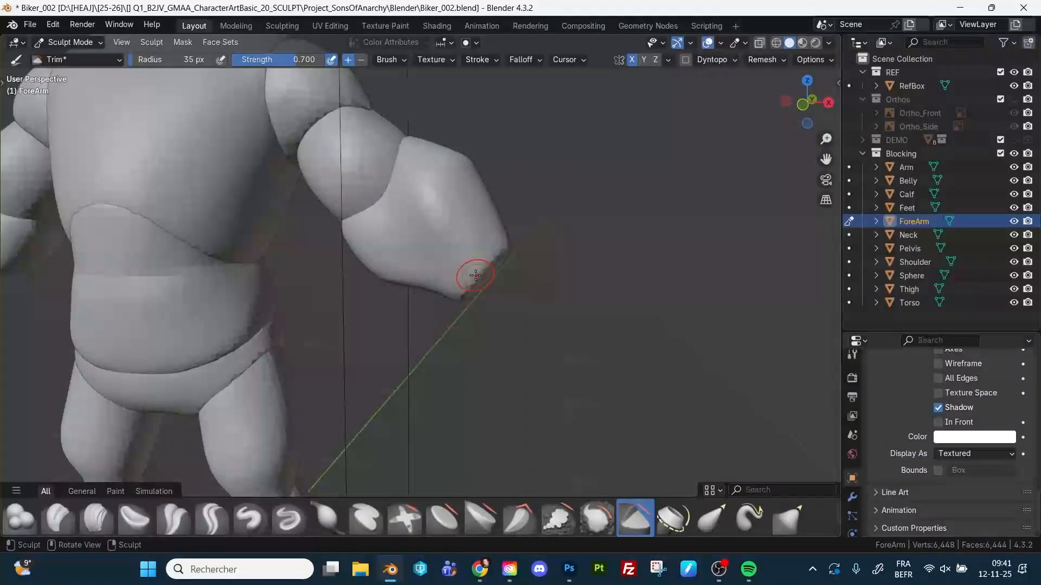
key("g")
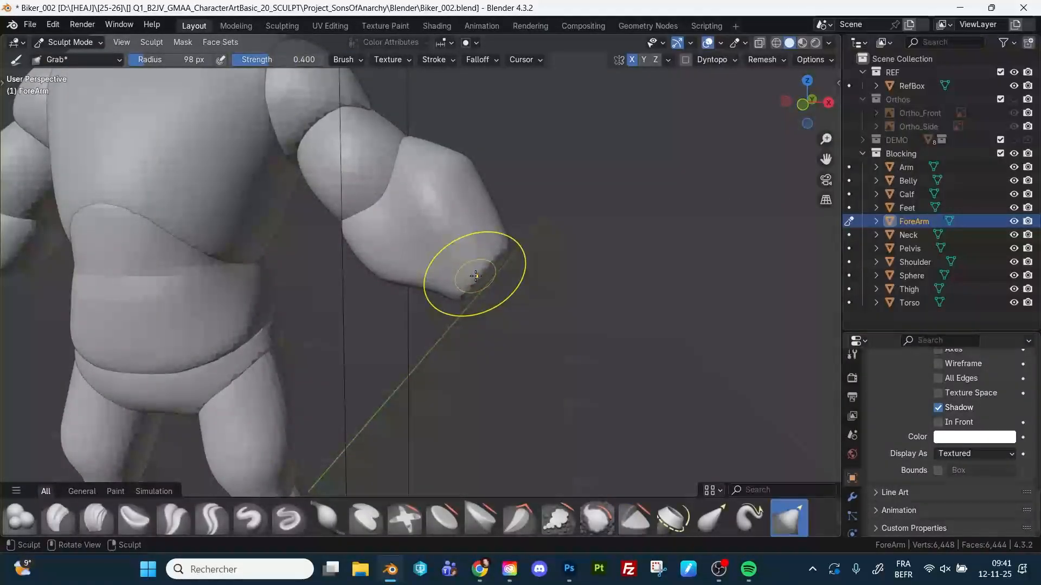
key("f")
left_click(520, 273)
mouse_move(483, 284)
left_mouse_down("alt")
mouse_move(499, 275)
mouse_move(489, 296)
mouse_move(426, 317)
left_mouse_up("alt")
key("f")
left_click(515, 247)
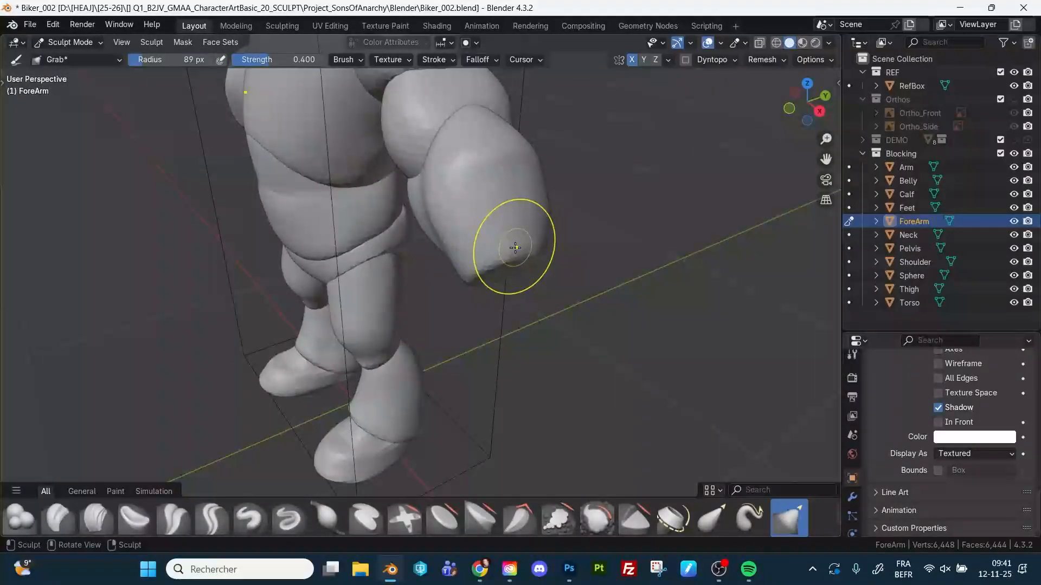
mouse_move(577, 246)
left_mouse_down("alt")
mouse_move(527, 262)
mouse_move(558, 267)
left_mouse_up("alt")
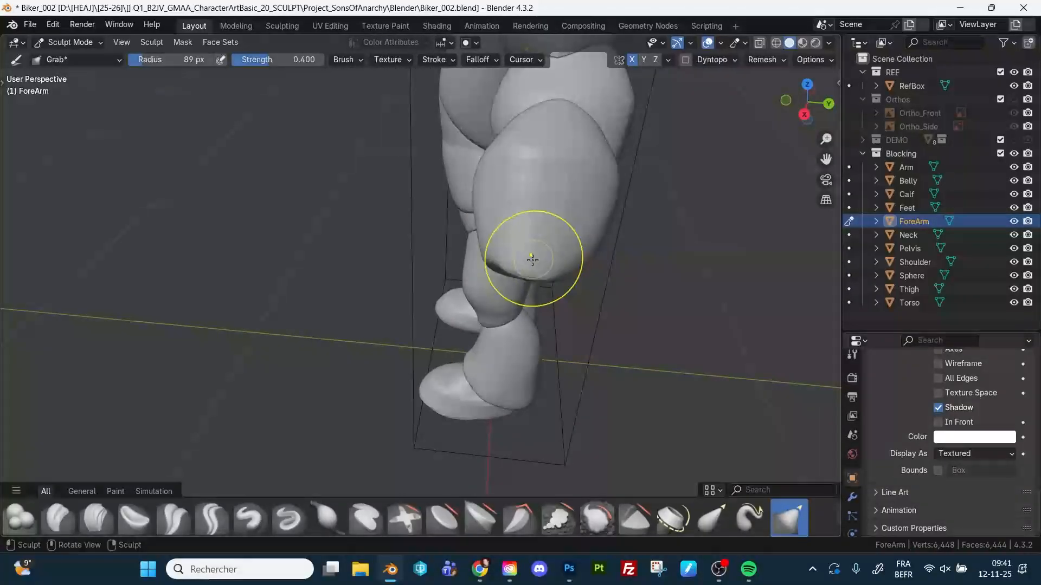
Step: Hollow the forearm's wrist end with the Grab brush and even out the recess with the Flatten/Contrast brush
middle_click_drag(529, 273, 618, 269)
scroll(560, 286, "up", 3)
middle_click_drag(434, 297, 492, 285)
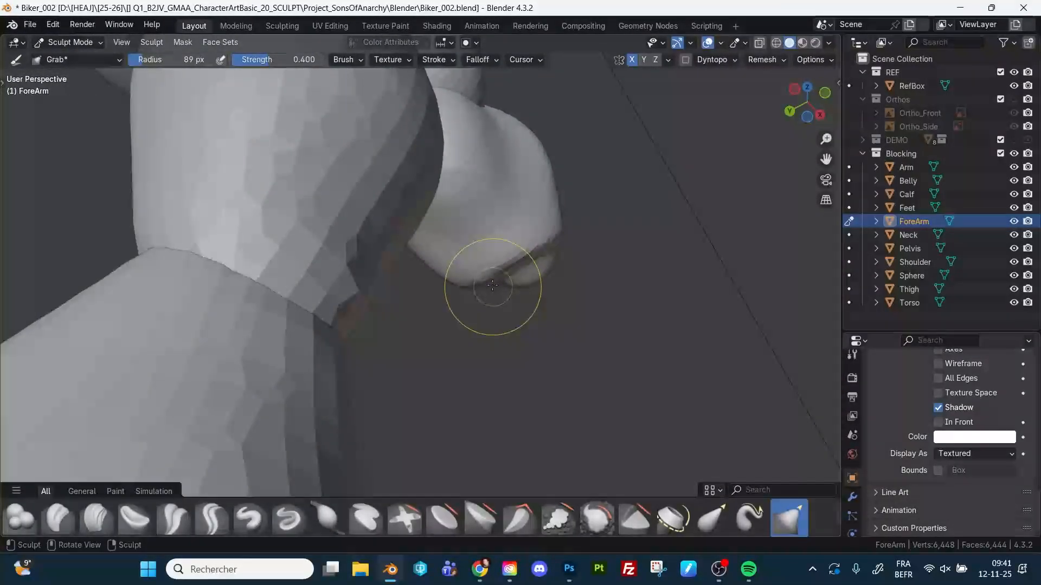
left_click_drag(500, 296, 499, 300)
mouse_move(603, 206)
left_mouse_down("alt")
mouse_move(549, 232)
mouse_move(444, 252)
left_mouse_up("alt")
mouse_move(558, 206)
left_mouse_down("alt")
mouse_move(547, 213)
mouse_move(552, 204)
left_mouse_up("alt")
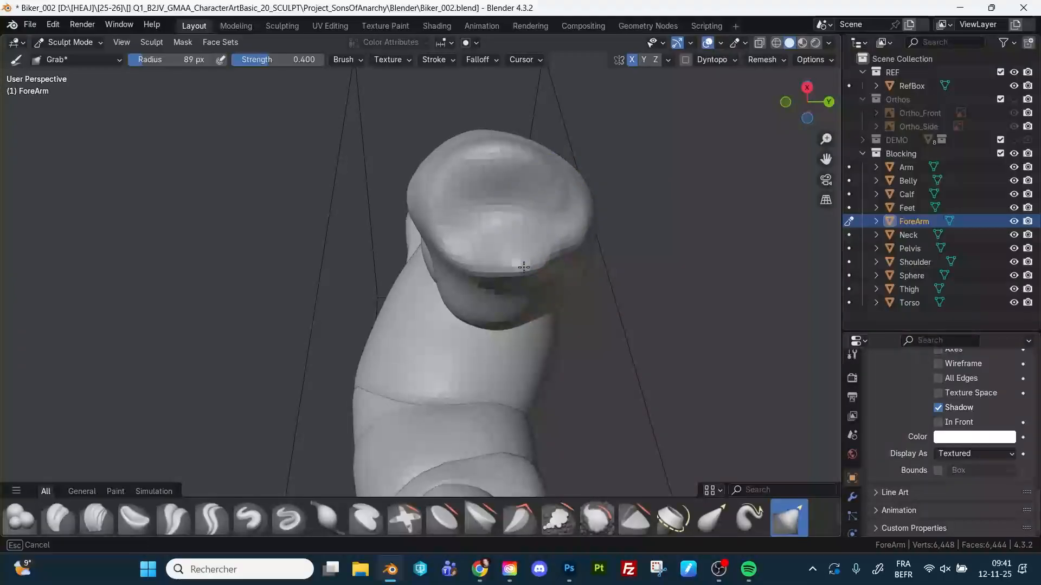
mouse_move(514, 235)
left_mouse_down("alt")
mouse_move(541, 220)
mouse_move(512, 179)
left_mouse_up("alt")
key("shift+t")
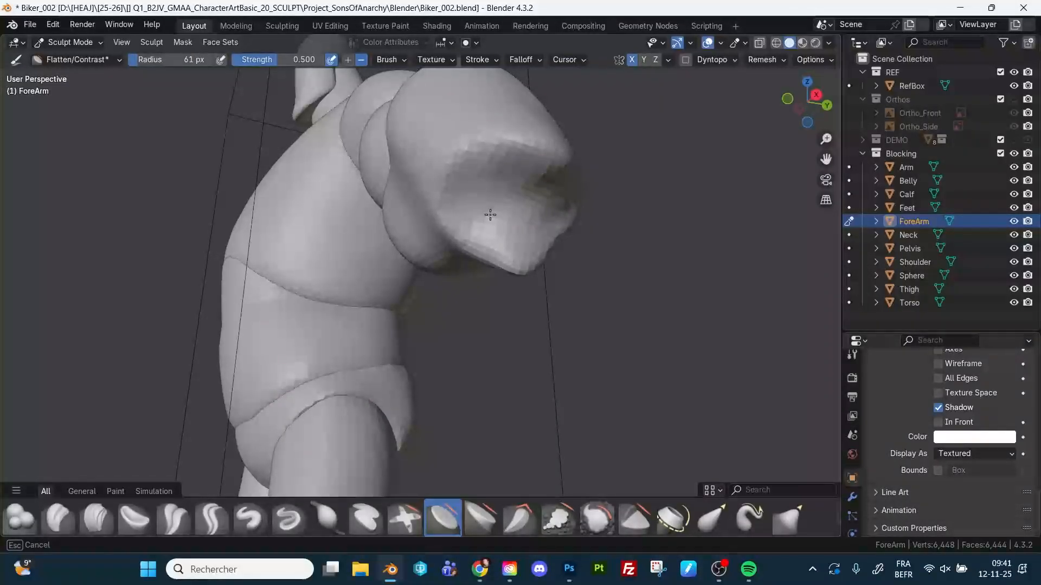
mouse_move(516, 235)
left_mouse_down("alt")
mouse_move(531, 187)
mouse_move(535, 216)
left_mouse_up("alt")
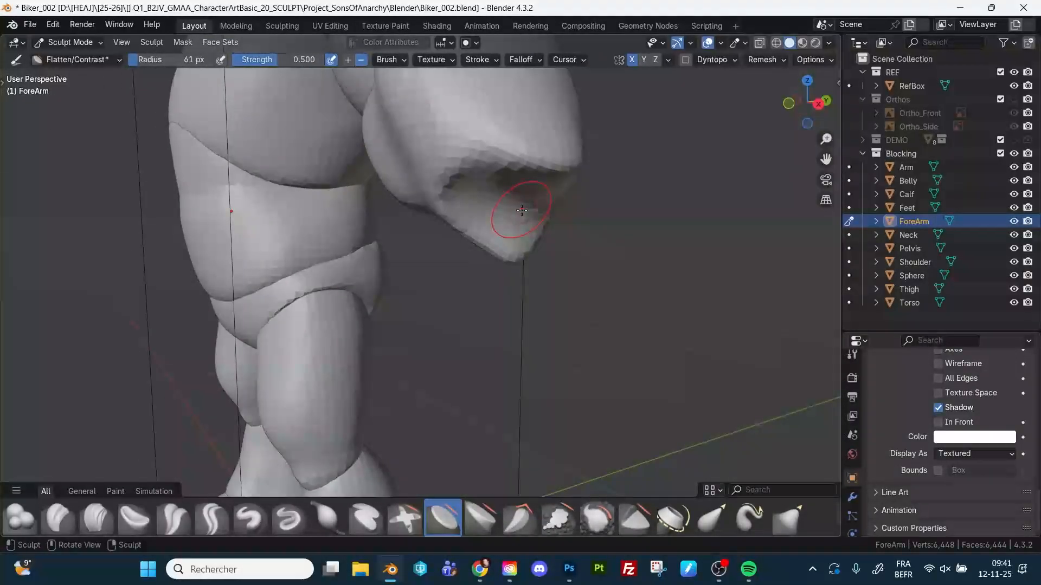
Step: Carve a sharp, deep crease inside the rim of the wrist opening with the Draw Sharp brush at 41 px
key("v")
key("f")
left_click(515, 159)
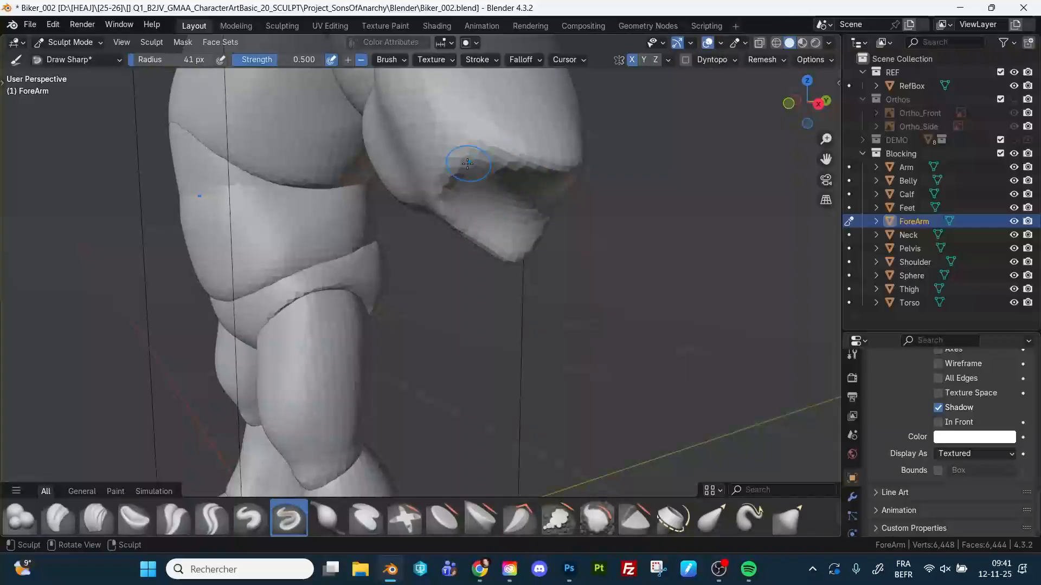
left_click_drag(481, 153, 537, 161)
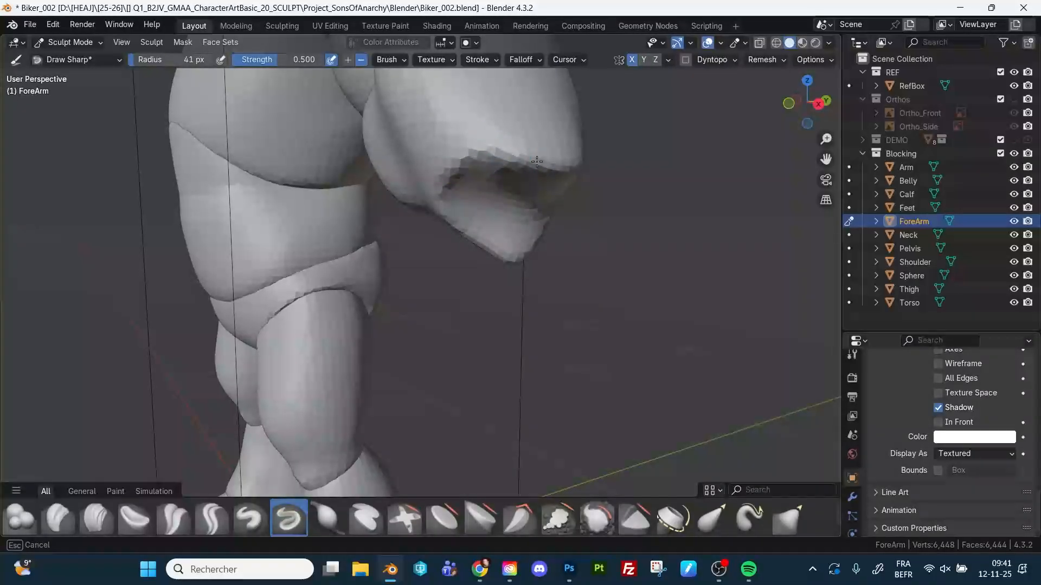
middle_click_drag(607, 150, 678, 177)
mouse_move(649, 171)
left_mouse_down("ctrl")
mouse_move(702, 184)
mouse_move(713, 216)
left_mouse_up("ctrl")
middle_click_drag(713, 215, 721, 227)
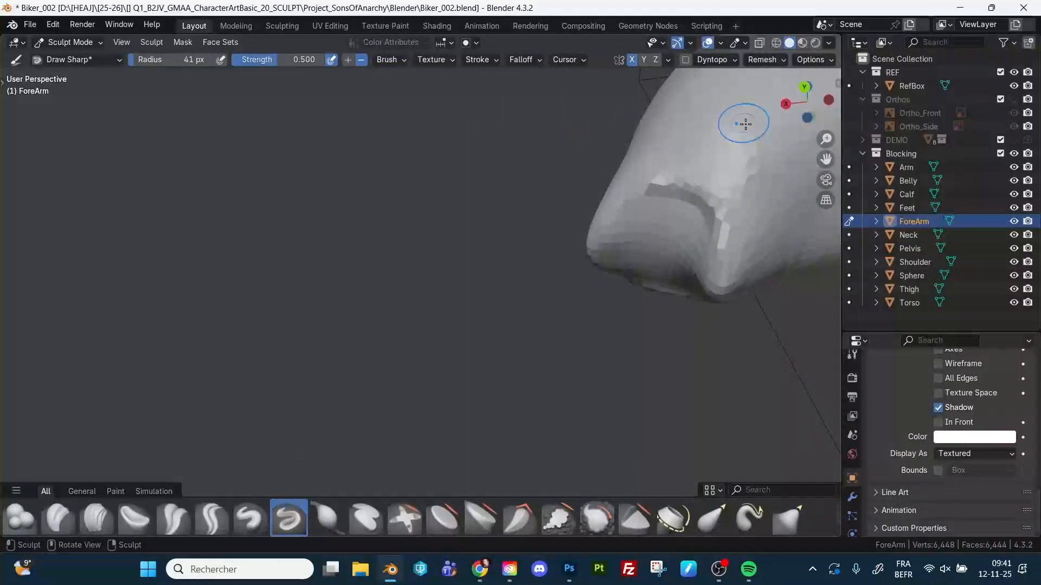
mouse_move(739, 121)
middle_mouse_down()
mouse_move(681, 200)
mouse_move(618, 224)
mouse_move(629, 200)
middle_mouse_up()
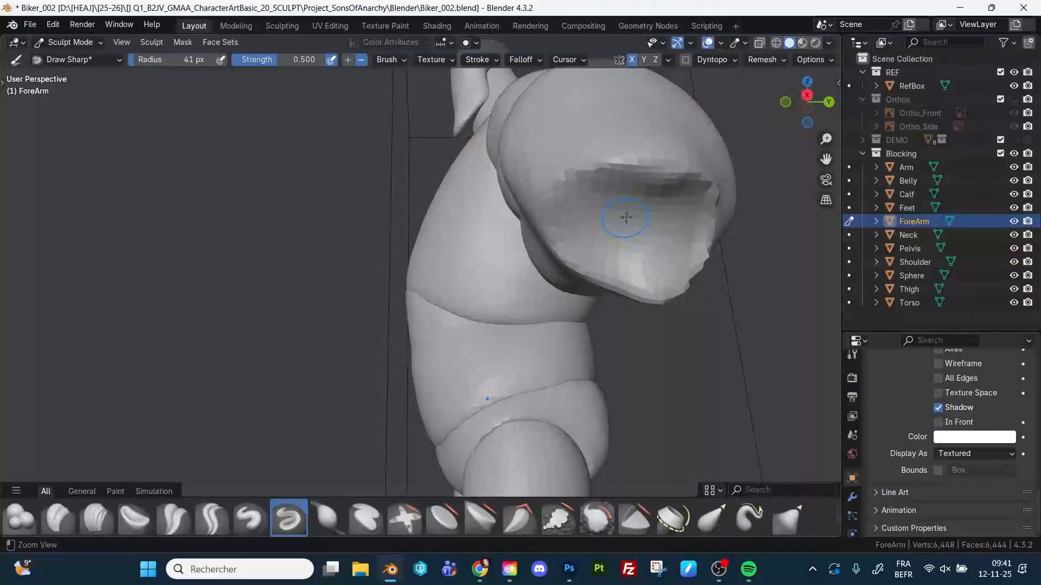
left_click_drag(626, 218, 622, 265, "ctrl+alt")
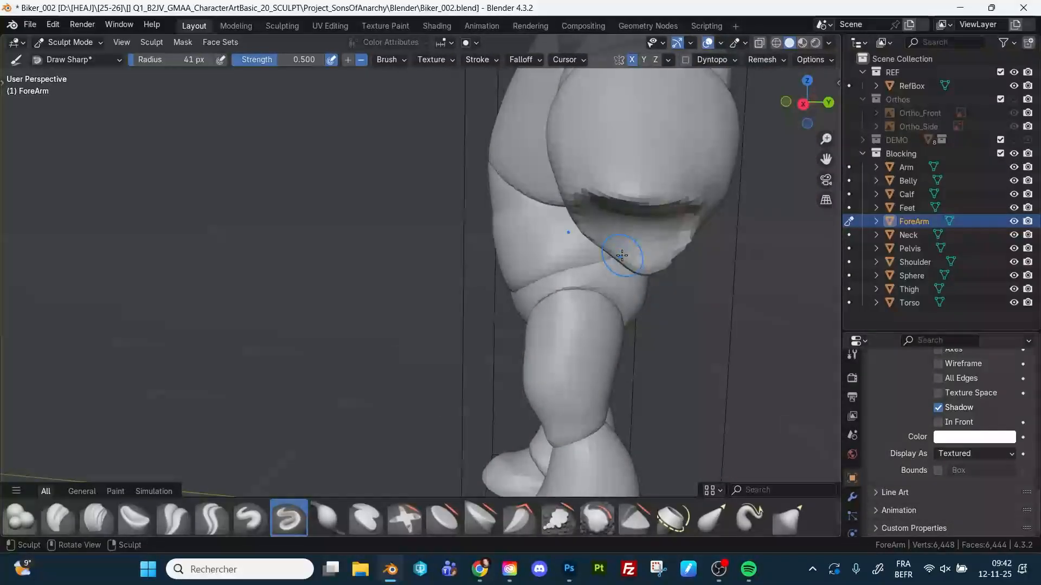
Step: Reshape the lower rim of the wrist opening into a rounded curve with the Grab brush at 86 px
key("g")
key("f")
left_click(622, 253)
key("f")
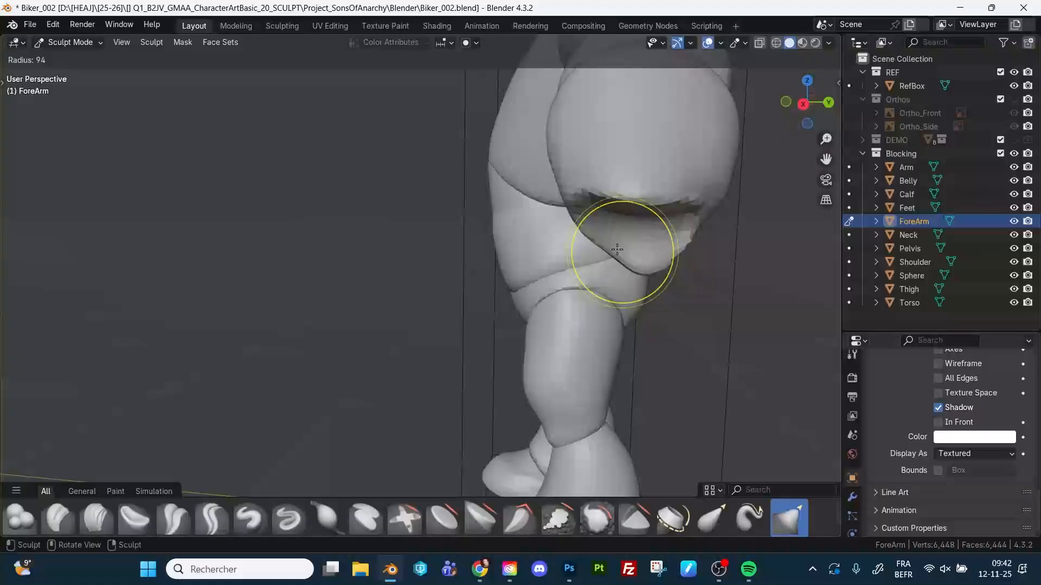
left_click(612, 250)
left_click_drag(613, 250, 606, 261)
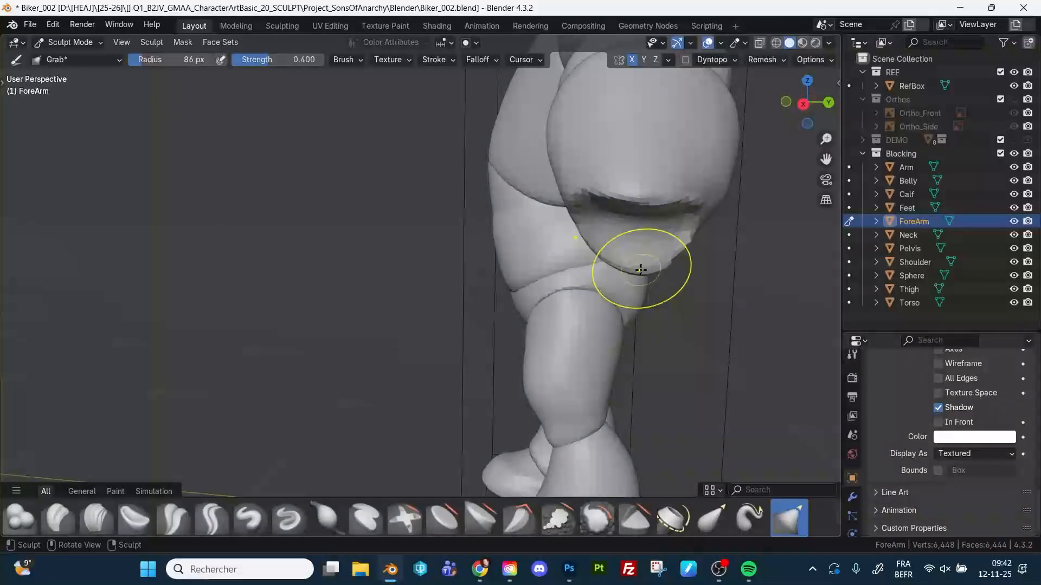
middle_click_drag(661, 259, 642, 270)
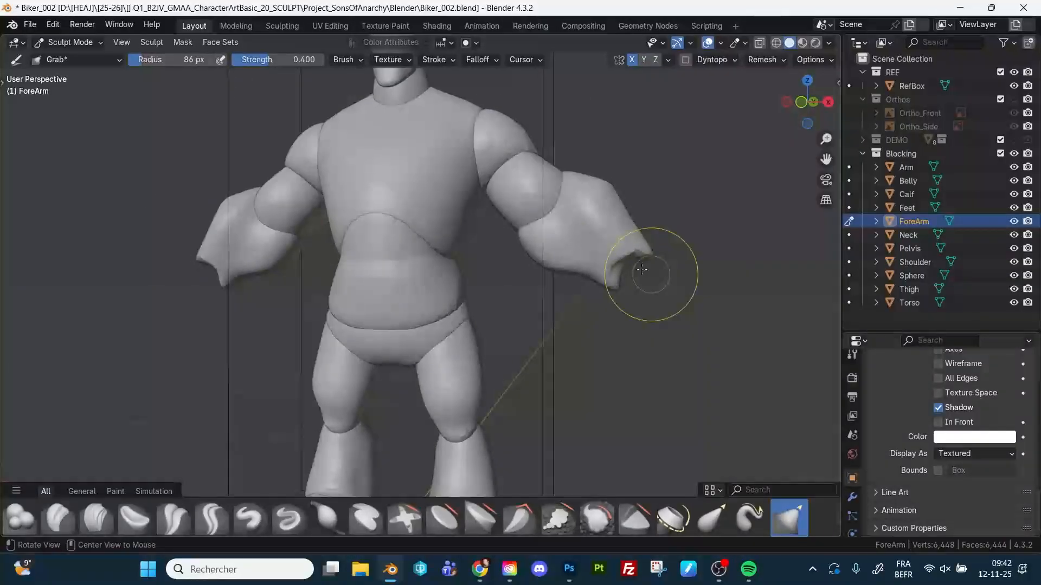
Step: Refine the wrist cuff's silhouette with the Grab brush, using 65 px for the outer rim and 98 px for the lower tip
key("f")
left_click(623, 256)
left_click_drag(622, 255, 638, 251)
mouse_move(663, 281)
middle_mouse_down()
mouse_move(631, 286)
mouse_move(665, 279)
middle_mouse_up()
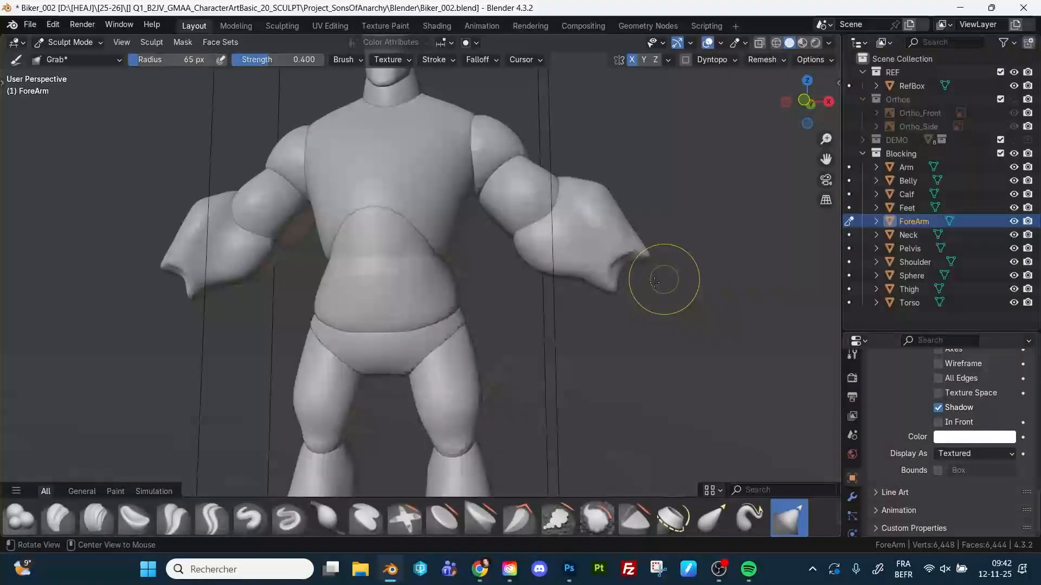
key("f")
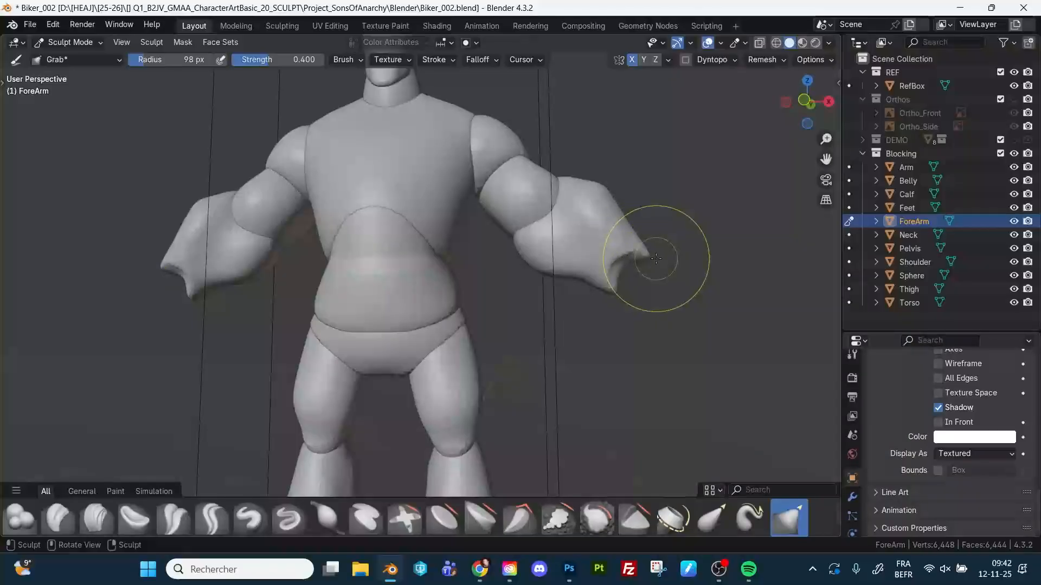
left_click(616, 293)
left_click_drag(615, 293, 618, 289)
mouse_move(618, 289)
middle_mouse_down()
mouse_move(491, 341)
mouse_move(623, 320)
mouse_move(689, 262)
mouse_move(664, 237)
mouse_move(649, 270)
mouse_move(575, 268)
middle_mouse_up()
Step: Mask the inside of the hollow wrist opening with the Mask brush at a radius of 35 px
key("shift+space")
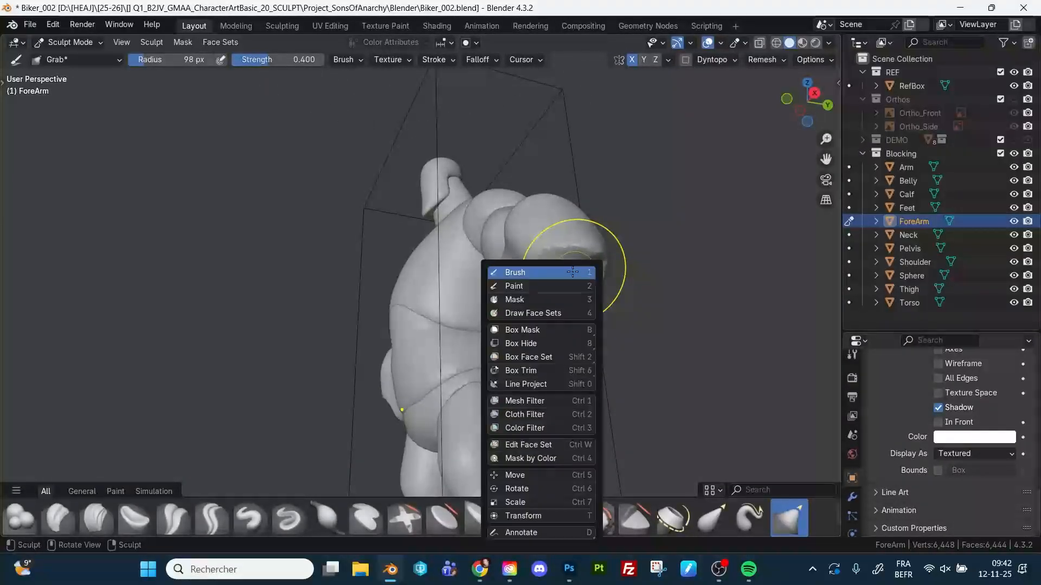
key("3")
mouse_move(577, 271)
left_mouse_down()
mouse_move(561, 266)
mouse_move(579, 271)
left_mouse_up()
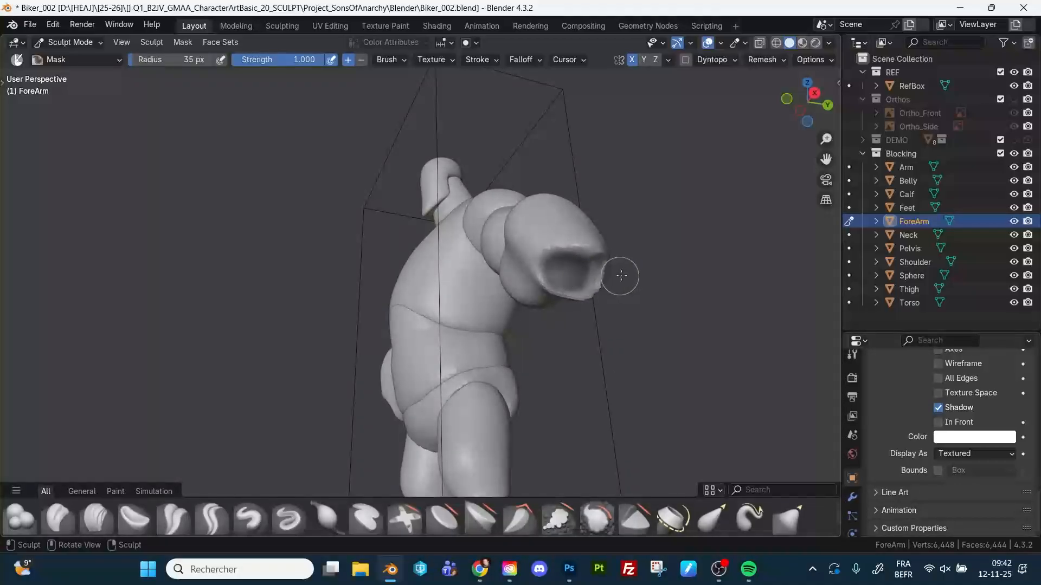
middle_click_drag(643, 274, 572, 275)
left_click_drag(572, 274, 579, 276)
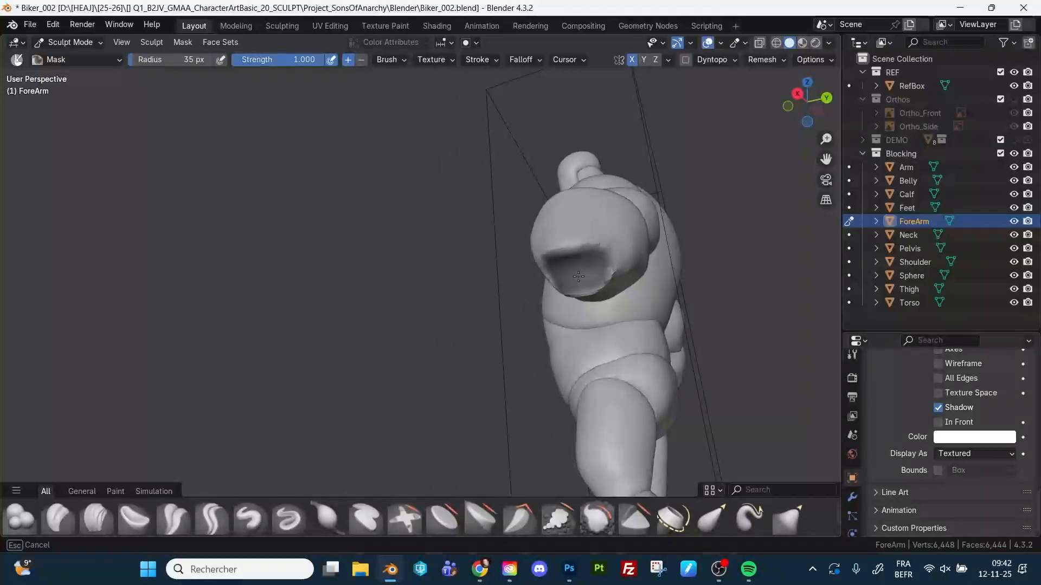
mouse_move(581, 267)
middle_mouse_down()
mouse_move(649, 294)
mouse_move(624, 297)
middle_mouse_up()
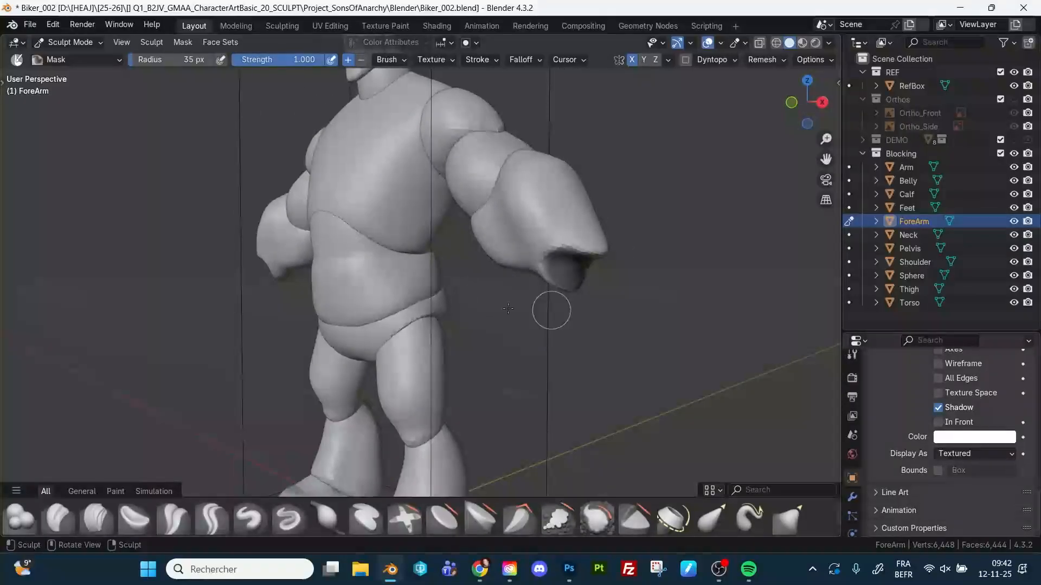
Step: Extract the masked wrist area as a solid mesh with a 0.500 threshold, 4 smooth iterations and Project to Sculpt disabled
left_click(177, 43)
left_click(244, 279)
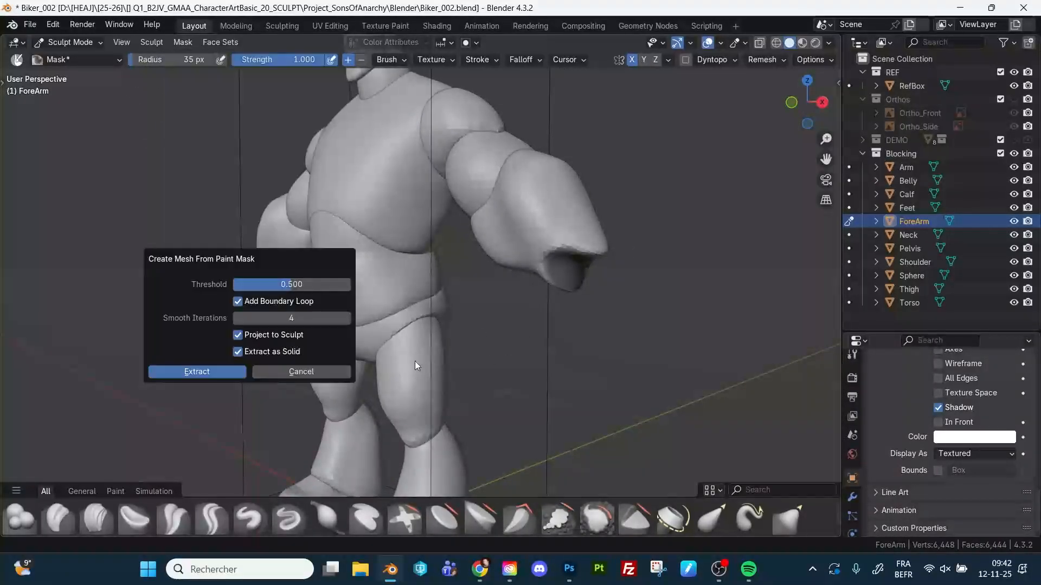
left_click(238, 335)
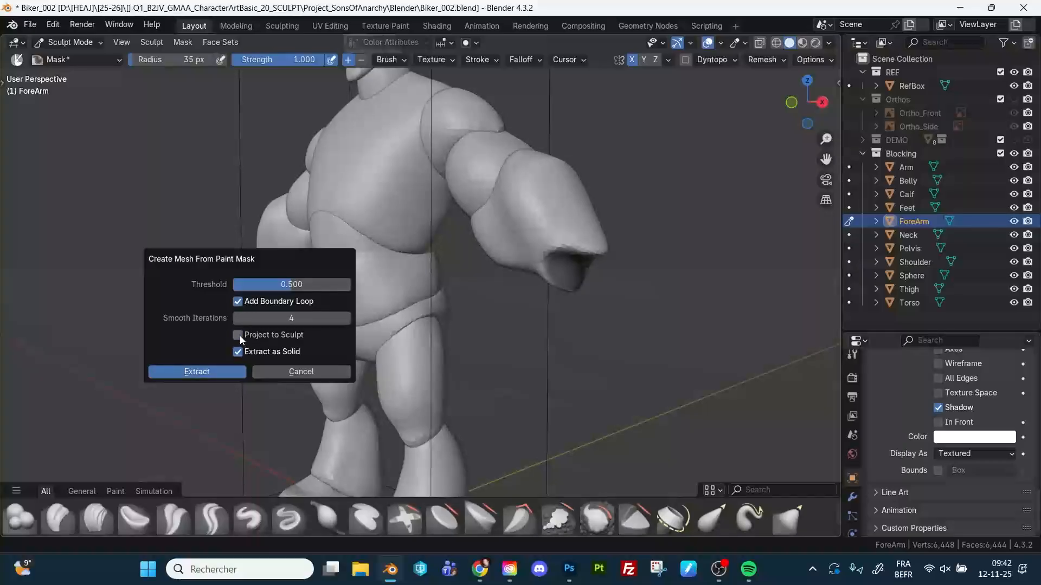
left_click(225, 374)
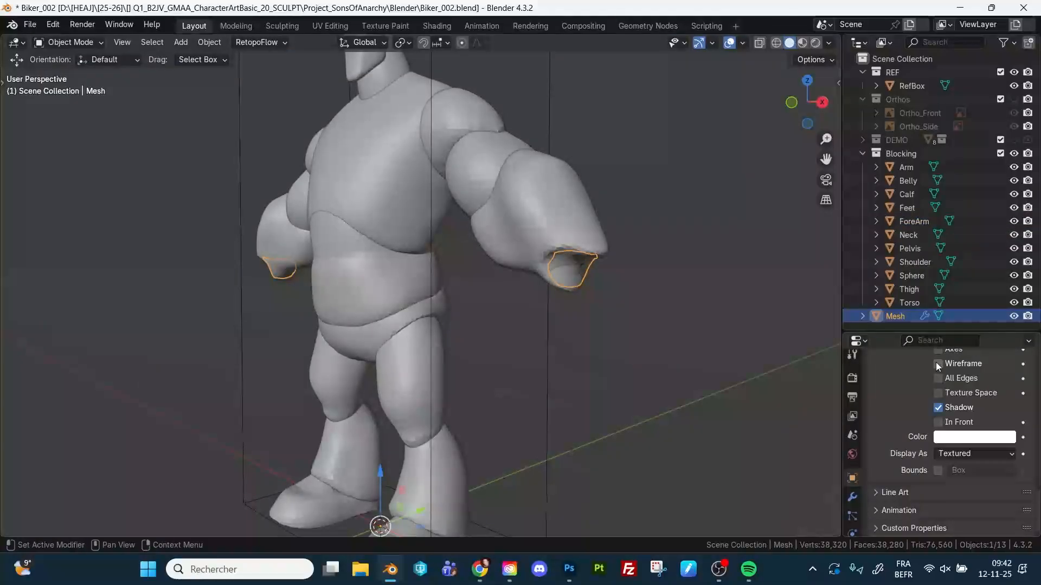
Step: Enlarge the modifier settings area and apply the extracted mesh's 1 cm thickness modifier
left_click(852, 497)
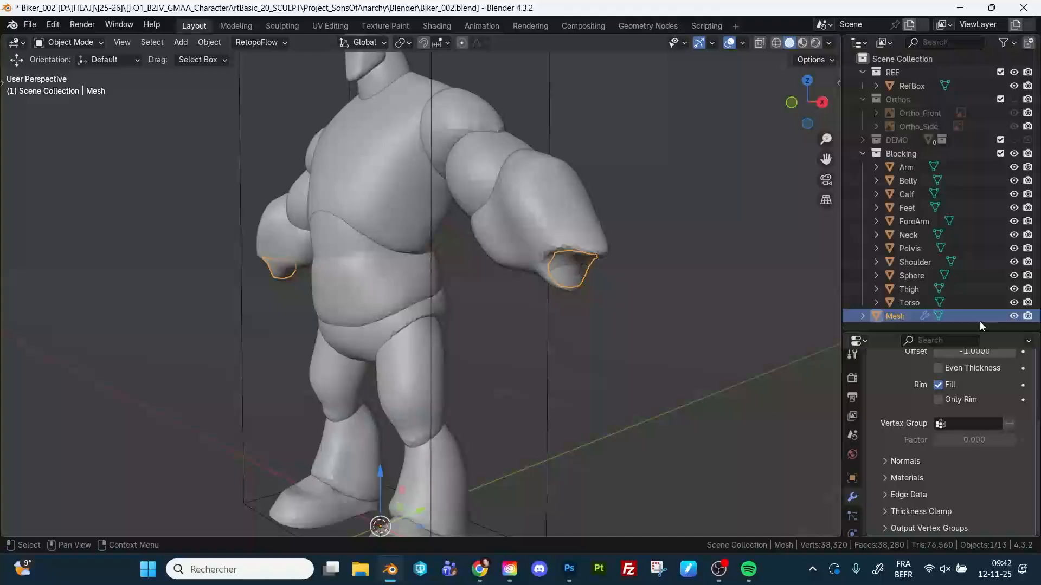
left_click_drag(979, 329, 978, 252)
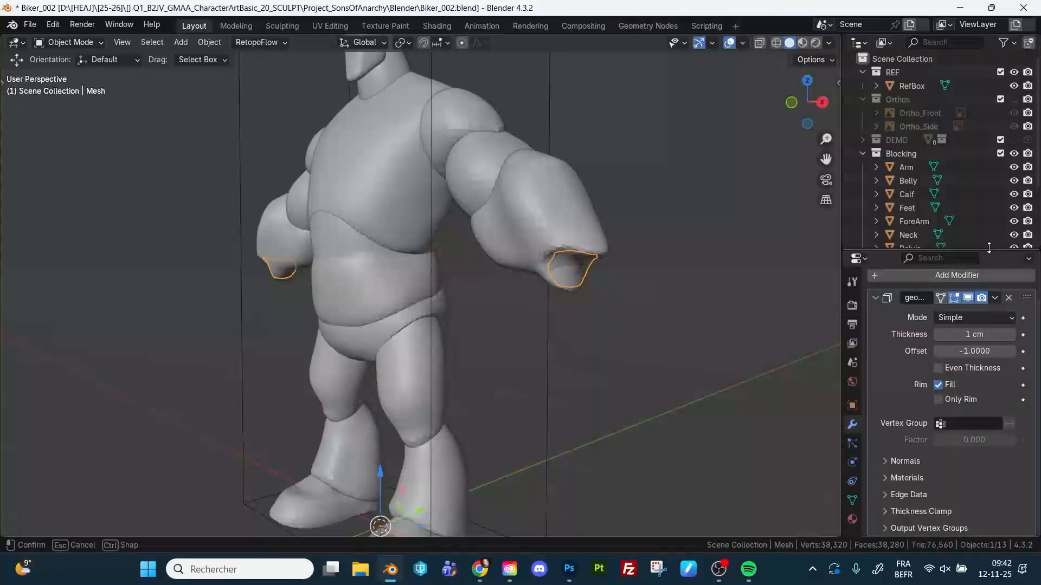
left_click(994, 300)
left_click(932, 315)
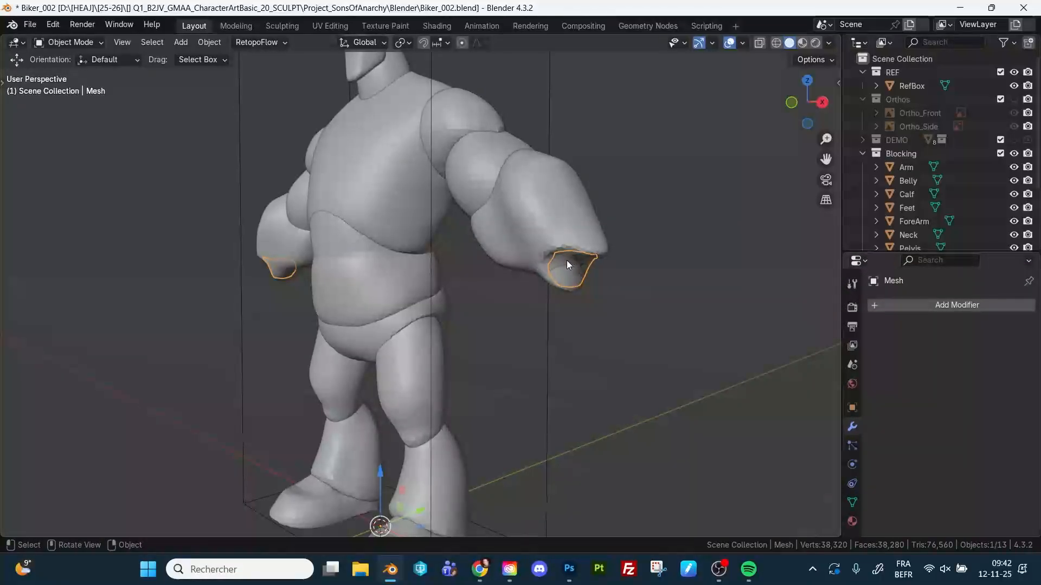
Step: Sculpt the extracted wrist piece into a rounded volume with the Inflate/Deflate brush at 104 px and remesh it
key("ctrl+Tab")
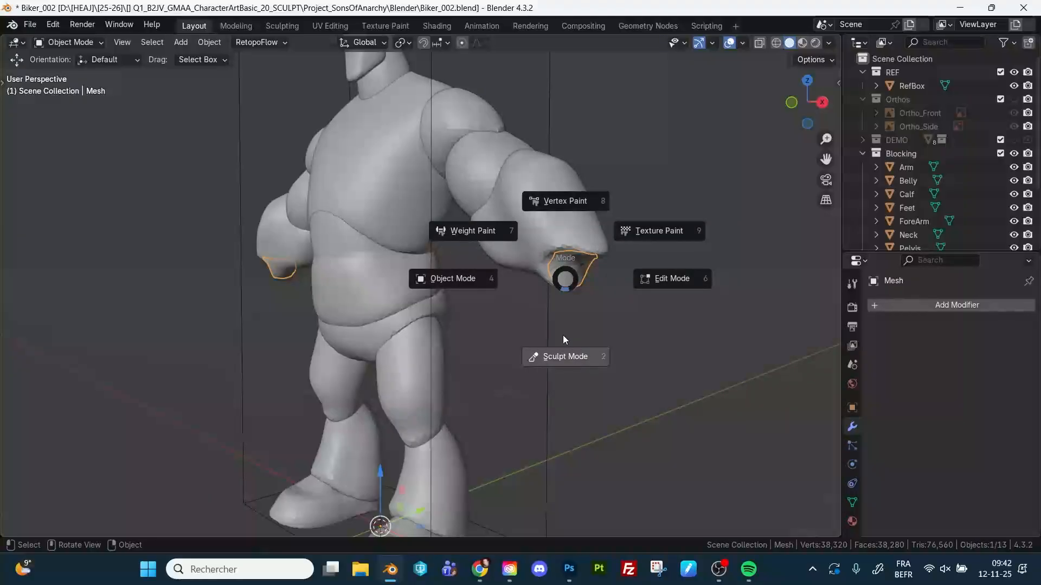
left_click(564, 347)
key("i")
left_click_drag(573, 267, 589, 275)
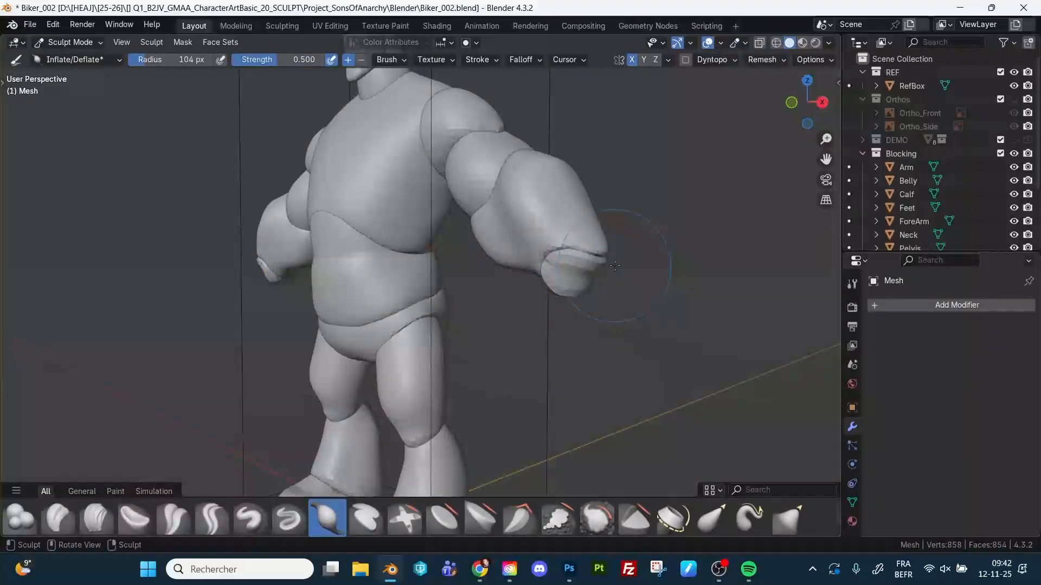
middle_click_drag(614, 266, 598, 284)
mouse_move(586, 276)
left_mouse_down()
mouse_move(570, 291)
mouse_move(576, 279)
mouse_move(564, 275)
left_mouse_up()
mouse_move(565, 275)
middle_mouse_down()
mouse_move(607, 276)
mouse_move(582, 296)
mouse_move(637, 276)
mouse_move(652, 287)
mouse_move(627, 297)
middle_mouse_up()
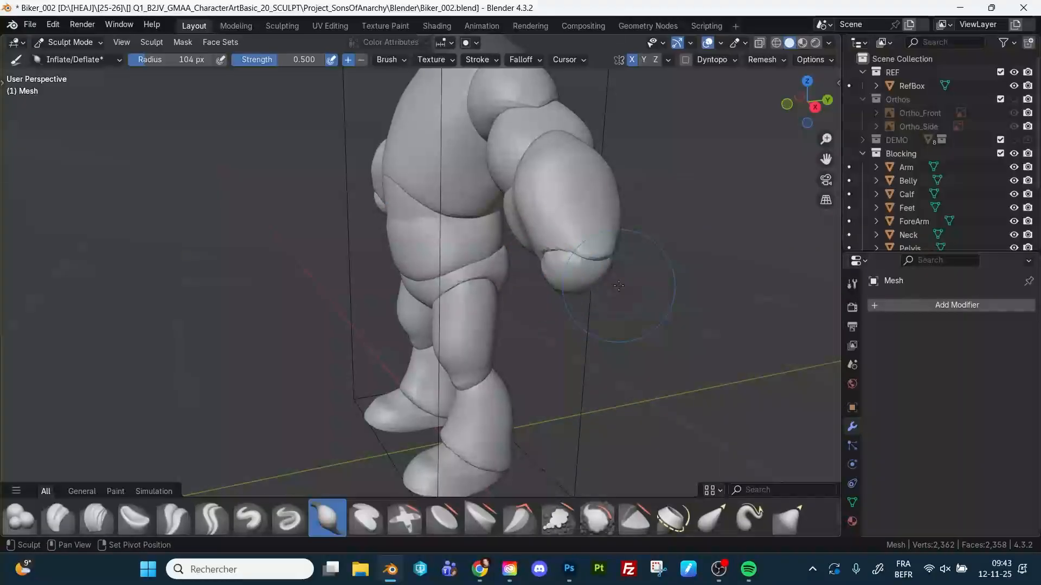
Step: Stretch the wrist piece outward into a tapered hand block with the Grab brush at a radius of 98 px
key("shift+space")
key("g")
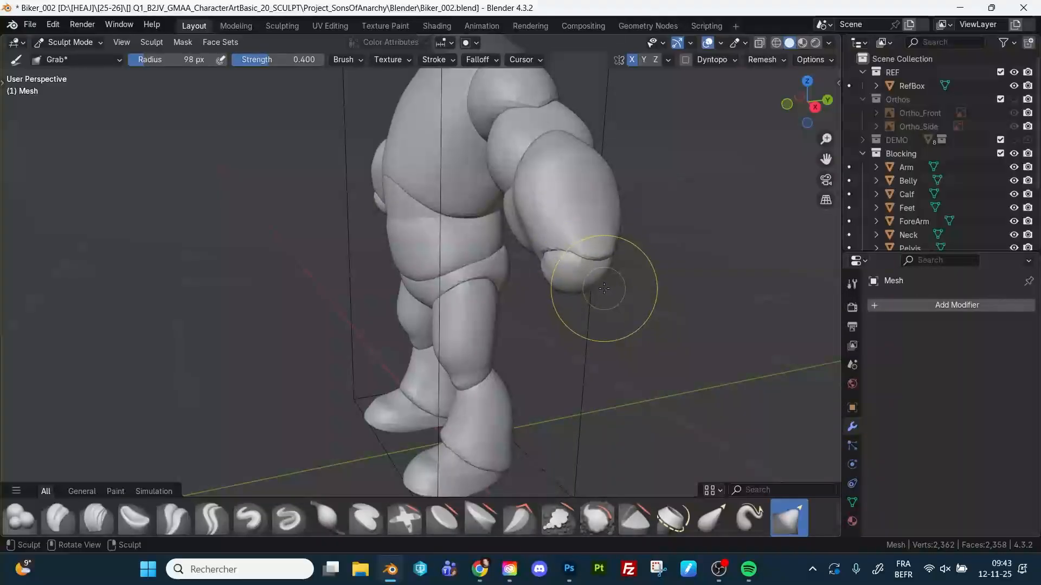
middle_click_drag(604, 288, 577, 259)
mouse_move(645, 304)
middle_mouse_down()
mouse_move(523, 287)
mouse_move(526, 326)
mouse_move(579, 310)
mouse_move(601, 331)
mouse_move(571, 320)
mouse_move(553, 328)
mouse_move(603, 345)
mouse_move(576, 274)
mouse_move(638, 301)
mouse_move(537, 288)
mouse_move(597, 337)
mouse_move(544, 353)
middle_mouse_up()
left_click_drag(573, 334, 641, 272, "alt")
middle_click_drag(561, 293, 545, 321)
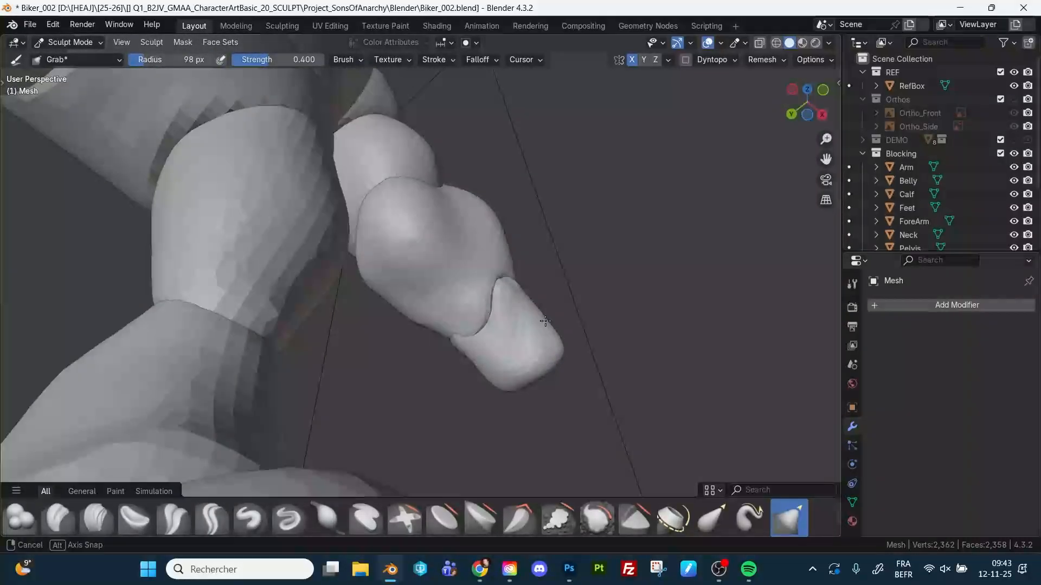
middle_click_drag(519, 389, 509, 328)
middle_click_drag(614, 194, 527, 303)
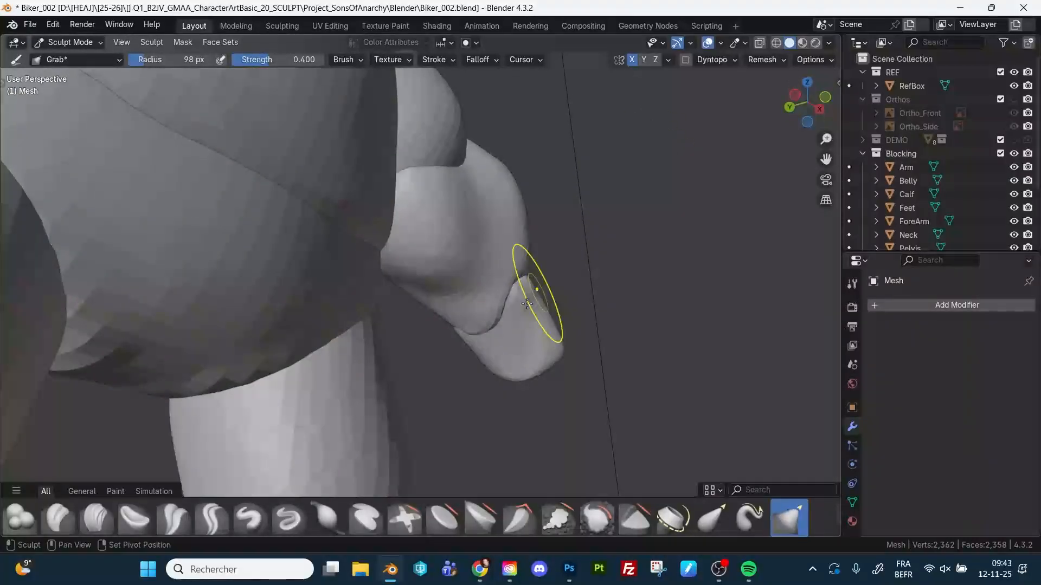
middle_click_drag(465, 343, 517, 296)
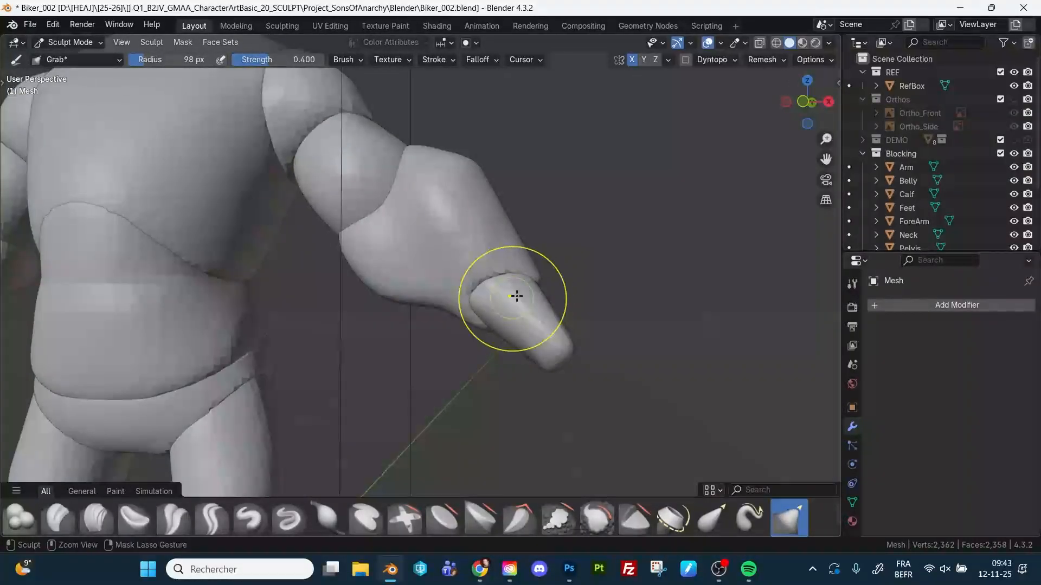
Step: Remesh the hand block and widen it into a broad, flat mitten shape with the Grab brush at 98 px
mouse_move(594, 278)
middle_mouse_down()
mouse_move(451, 311)
mouse_move(485, 336)
middle_mouse_up()
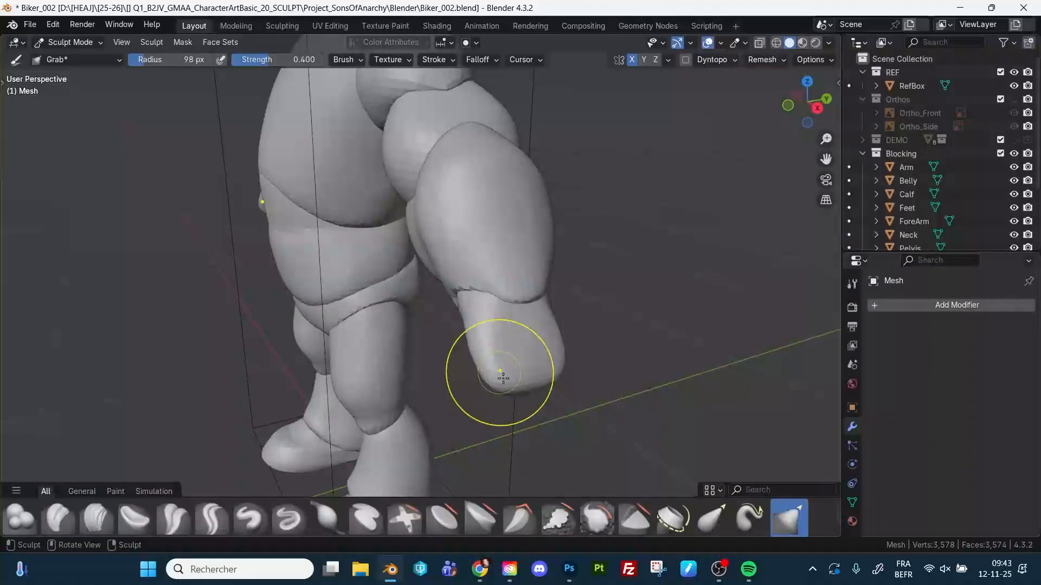
middle_click_drag(503, 378, 489, 395)
middle_click_drag(643, 292, 611, 318)
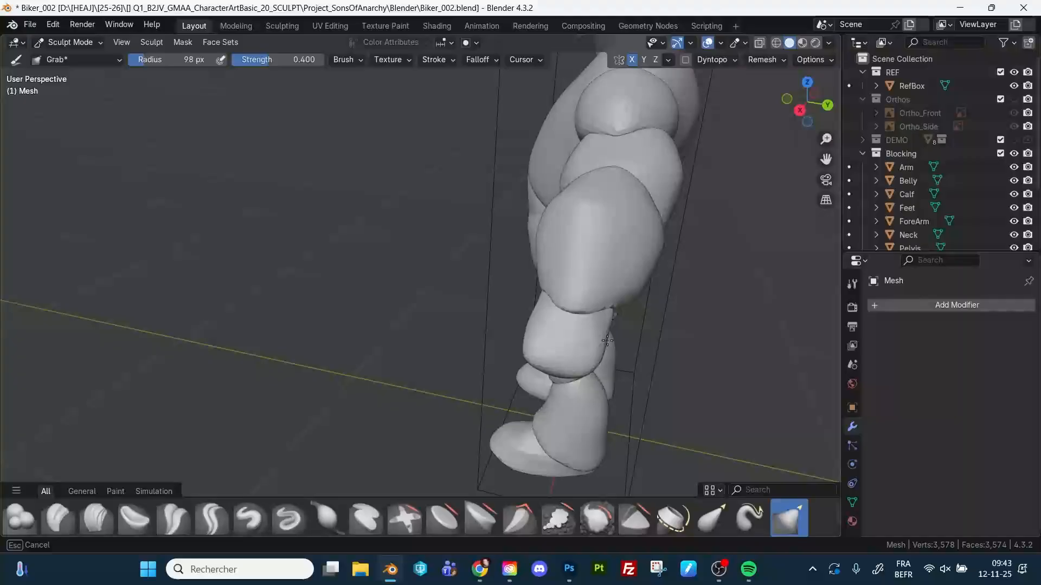
middle_click_drag(598, 371, 585, 367)
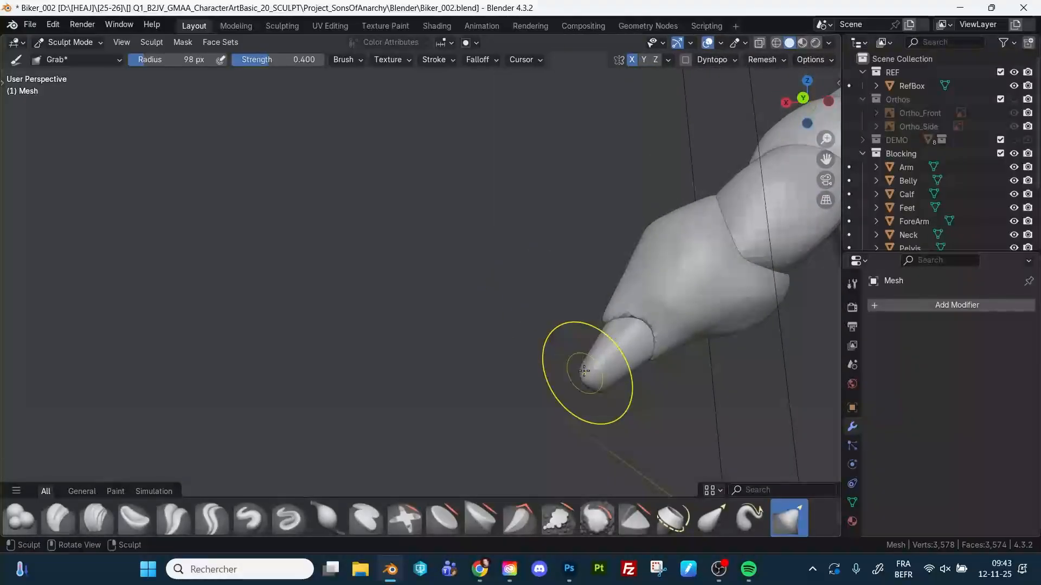
mouse_move(651, 358)
middle_mouse_down()
mouse_move(683, 390)
mouse_move(632, 399)
mouse_move(645, 346)
mouse_move(596, 347)
mouse_move(688, 362)
mouse_move(700, 333)
middle_mouse_up()
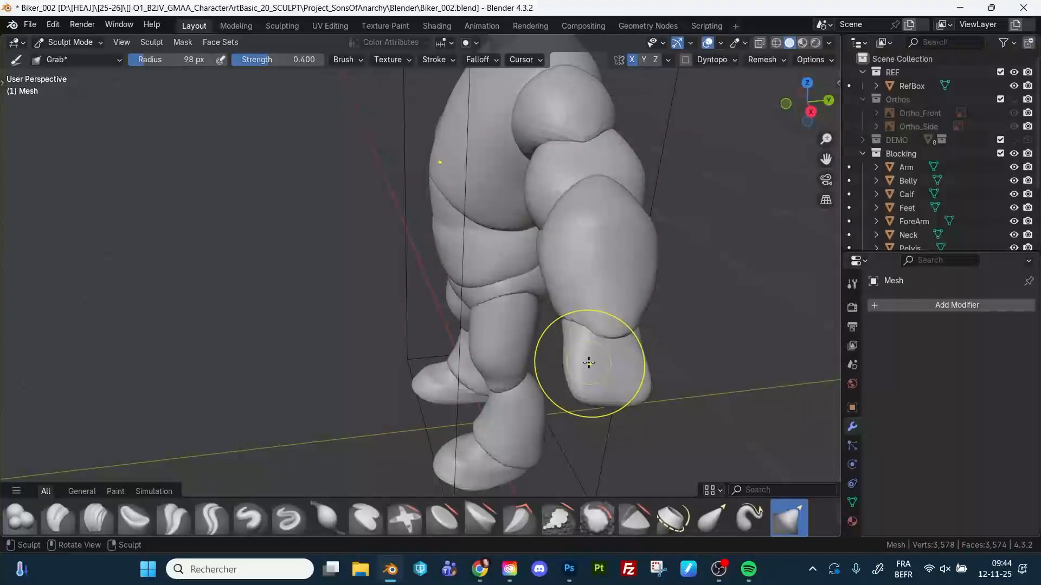
Step: Shape the blunt end and corners of the hand block with the Grab brush reduced to a 44 px radius
key("bracketleft")
key("bracketleft")
mouse_move(579, 363)
middle_mouse_down()
mouse_move(697, 325)
mouse_move(624, 398)
mouse_move(597, 373)
middle_mouse_up()
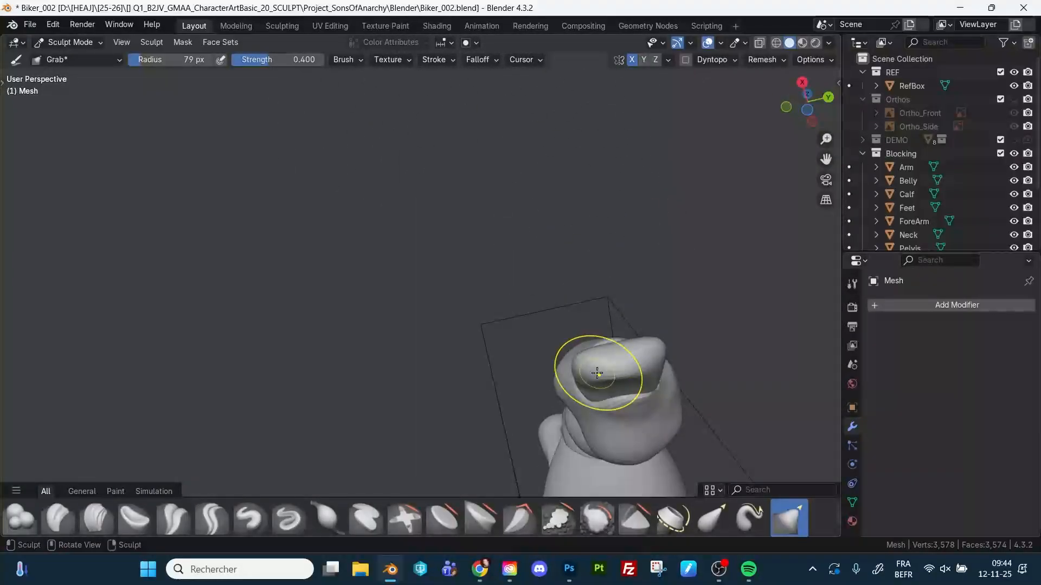
key("bracketleft")
key("bracketleft")
key("bracketleft")
key("bracketleft")
key("bracketleft")
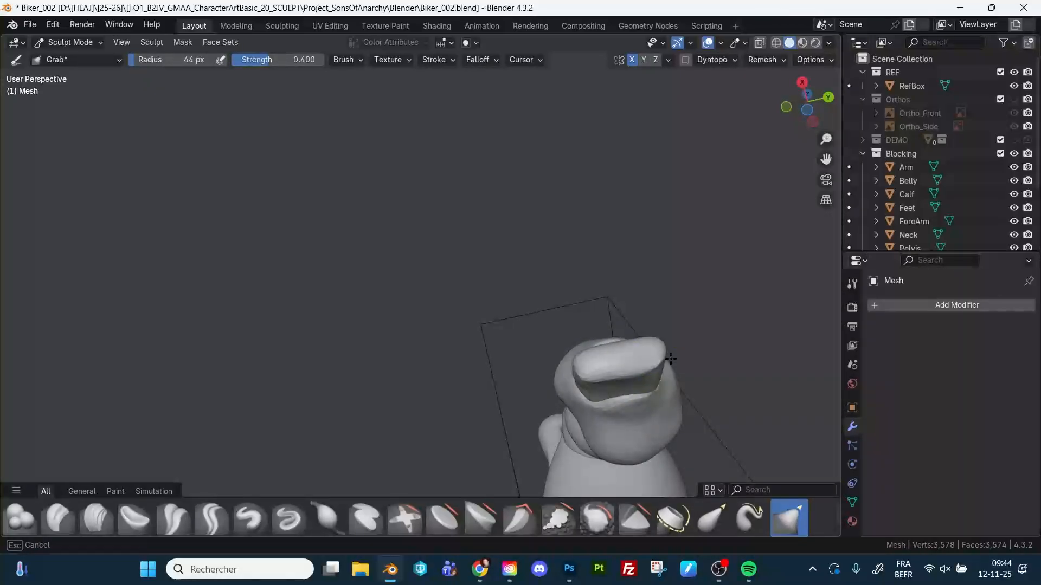
mouse_move(671, 358)
middle_mouse_down()
mouse_move(669, 341)
mouse_move(622, 349)
mouse_move(670, 338)
middle_mouse_up()
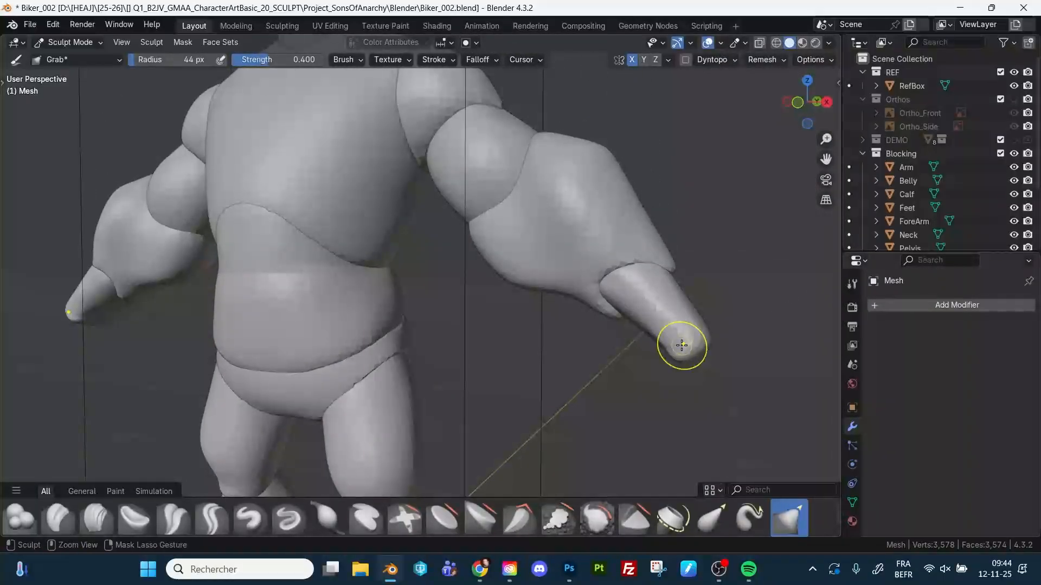
Step: Show the Orthos references and pull the hand block toward the front sketch with the Grab brush at 86 px
left_click(1014, 99)
left_click(798, 103)
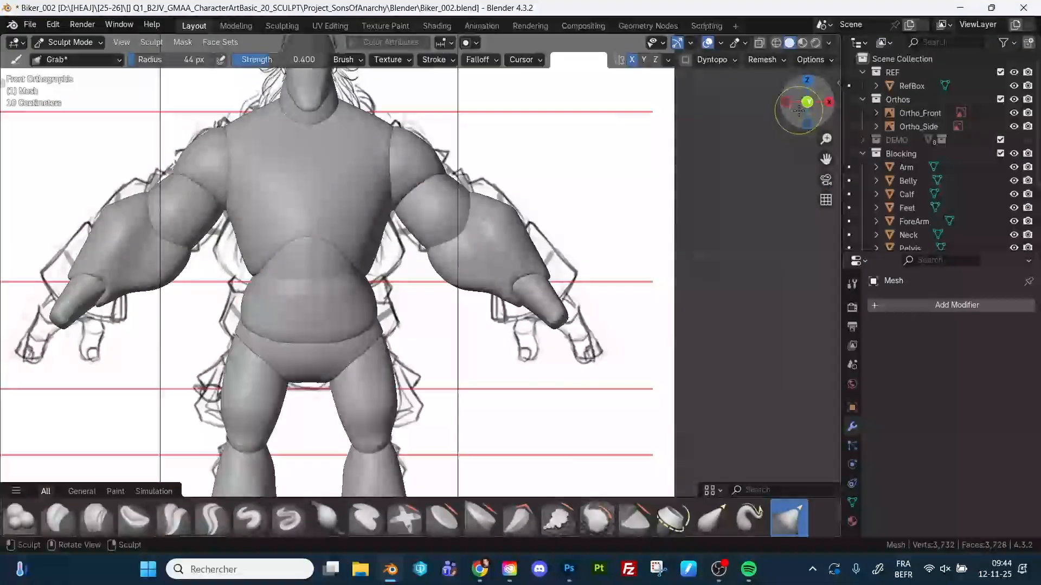
key("f")
left_click(584, 317)
left_click_drag(562, 316, 562, 326)
mouse_move(563, 326)
middle_mouse_down()
mouse_move(589, 316)
mouse_move(596, 265)
mouse_move(629, 359)
mouse_move(727, 251)
middle_mouse_up()
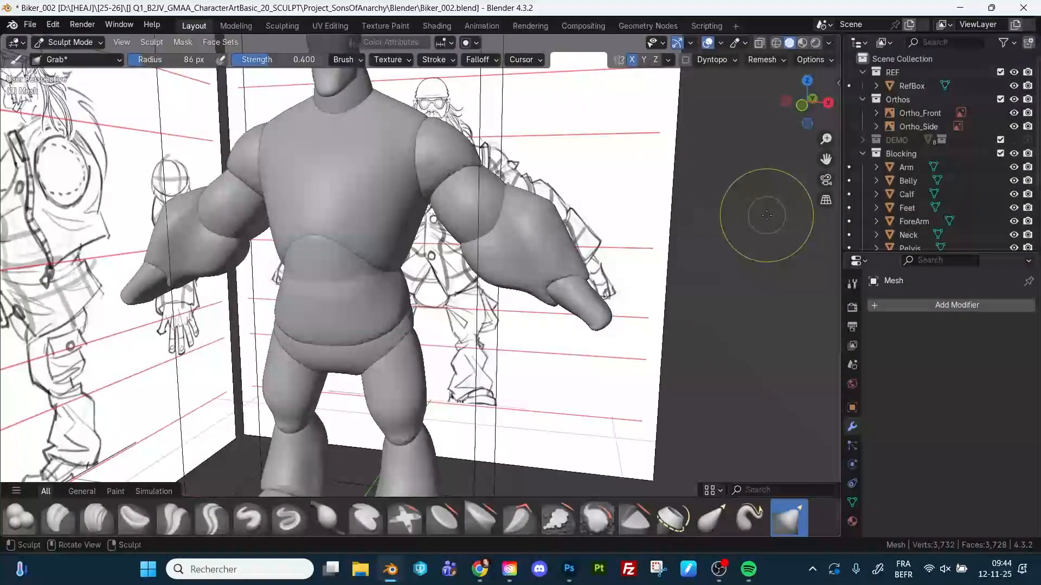
Step: Refine the hand block's silhouette against the front reference with the Grab brush, finishing at a 51 px radius
left_click(802, 105)
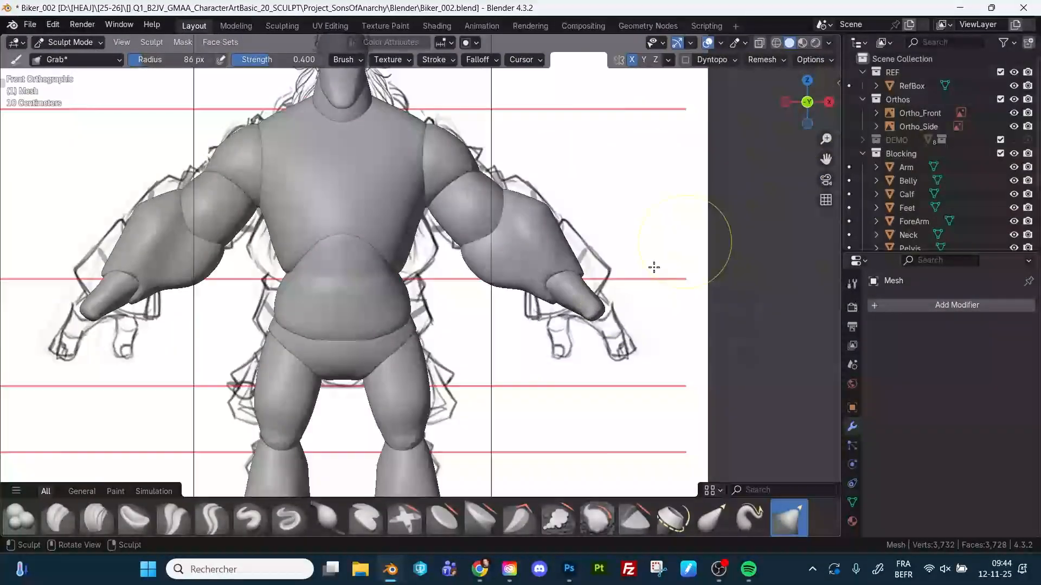
mouse_move(595, 293)
left_mouse_down()
mouse_move(599, 312)
mouse_move(589, 288)
left_mouse_up()
key("f")
left_click(590, 292)
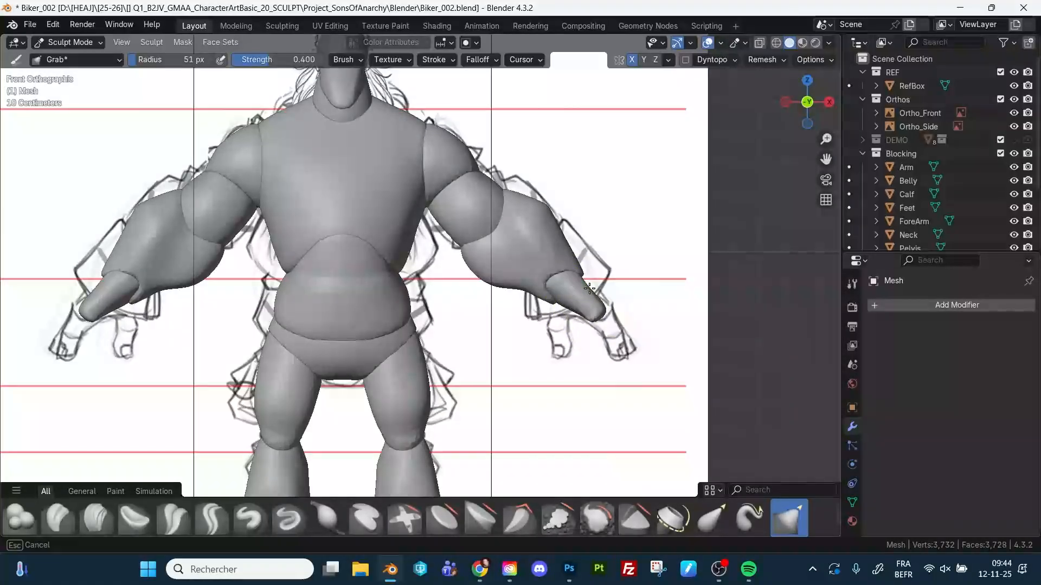
middle_click_drag(610, 341, 661, 229)
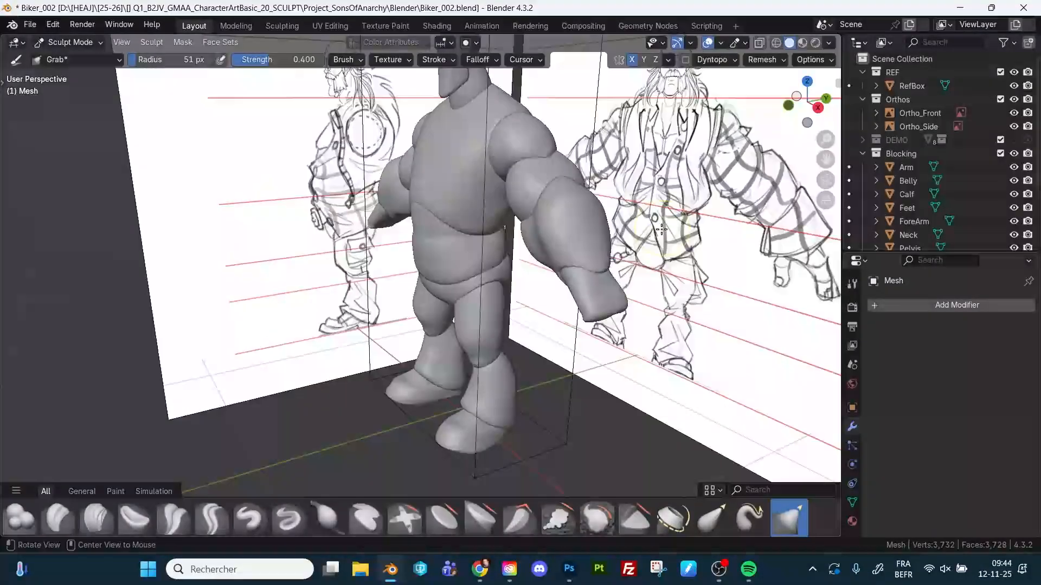
Step: Hide the Orthos references and flatten the hand block's broad faces with the Flatten/Contrast brush at 61 px
left_click(1014, 99)
middle_click_drag(666, 239, 624, 266)
key("shift+t")
left_click_drag(623, 266, 660, 250, "alt")
mouse_move(577, 266)
left_mouse_down("alt")
mouse_move(587, 297)
mouse_move(536, 298)
mouse_move(595, 272)
mouse_move(604, 302)
mouse_move(599, 257)
mouse_move(608, 274)
mouse_move(575, 268)
mouse_move(587, 295)
mouse_move(602, 279)
left_mouse_up("alt")
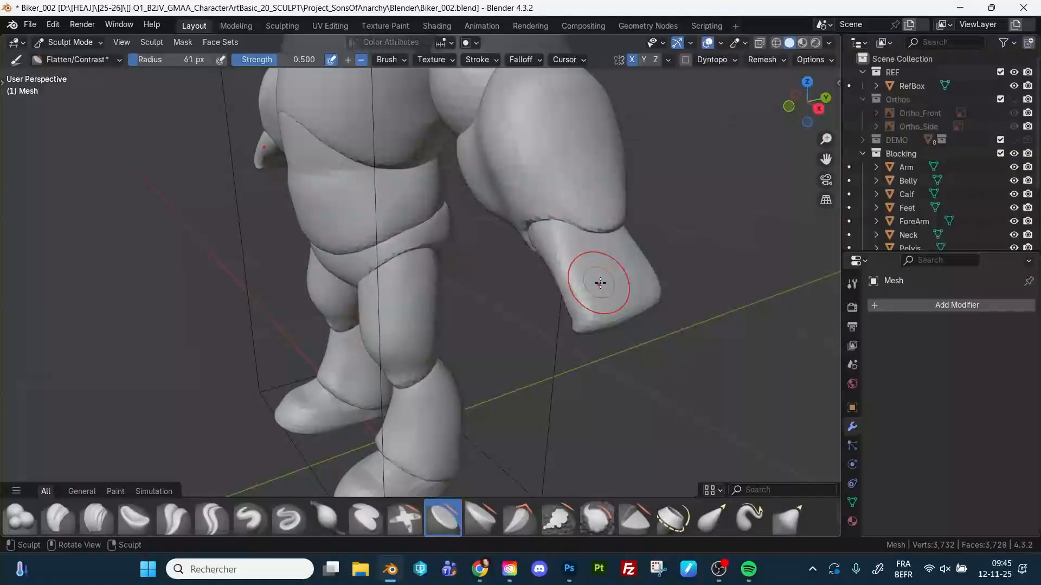
left_click_drag(596, 281, 621, 256, "alt")
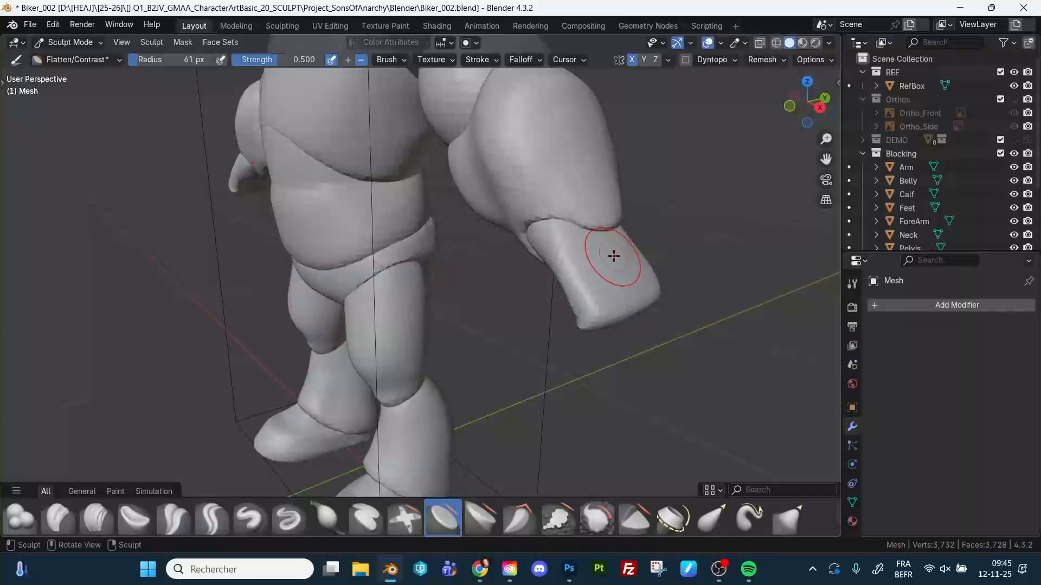
left_click_drag(599, 267, 665, 211, "alt")
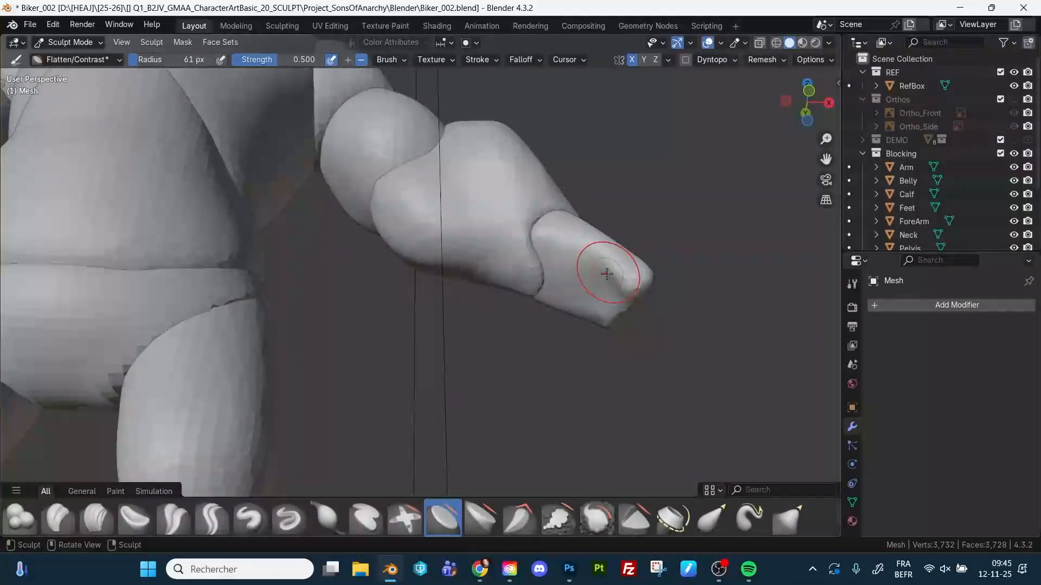
left_click_drag(607, 274, 529, 341, "alt")
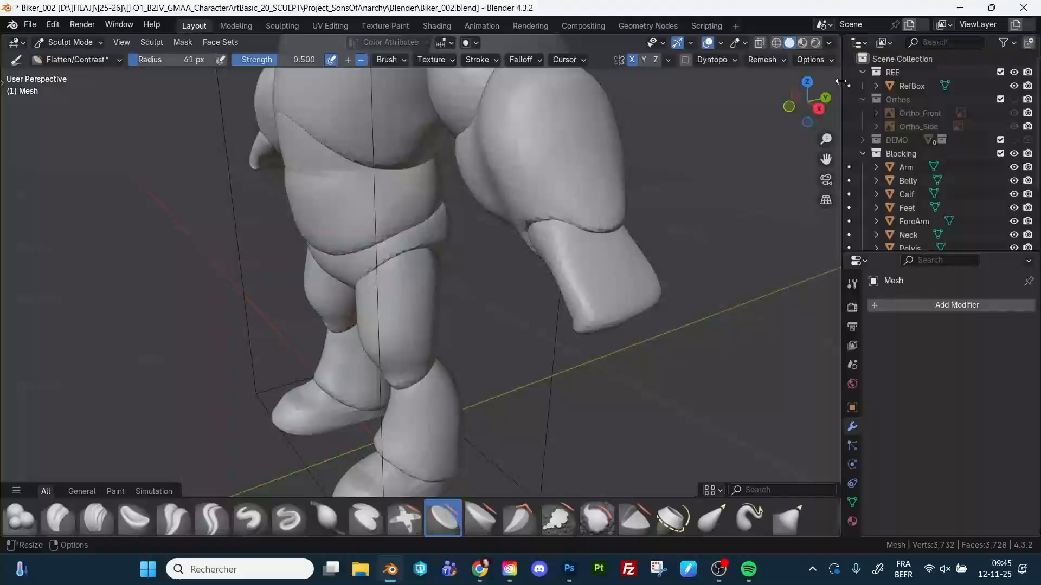
Step: Enable View Normal auto-masking in the Flatten/Contrast brush's advanced settings
left_click(840, 83)
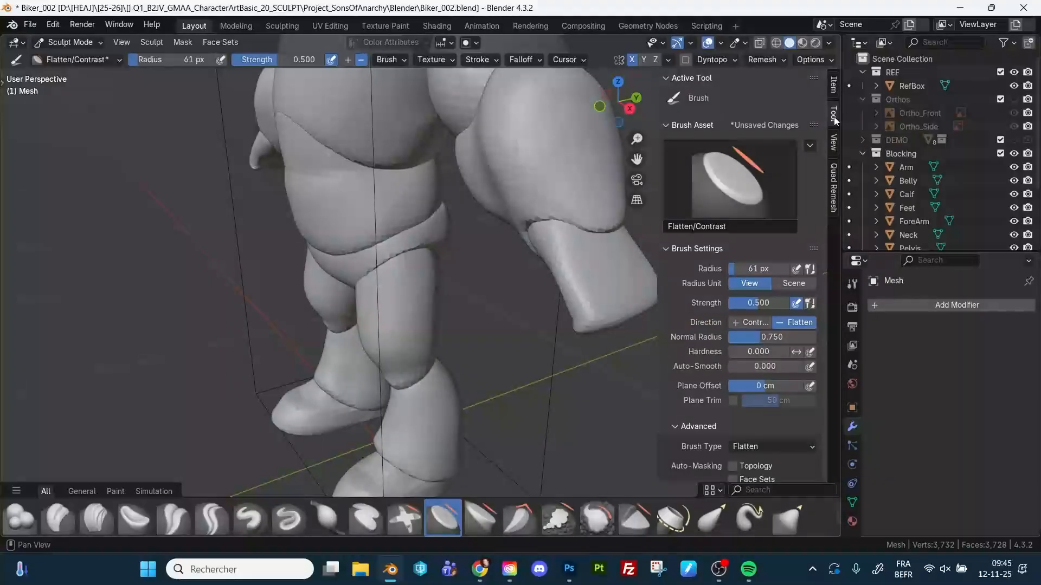
left_click_drag(825, 181, 827, 262)
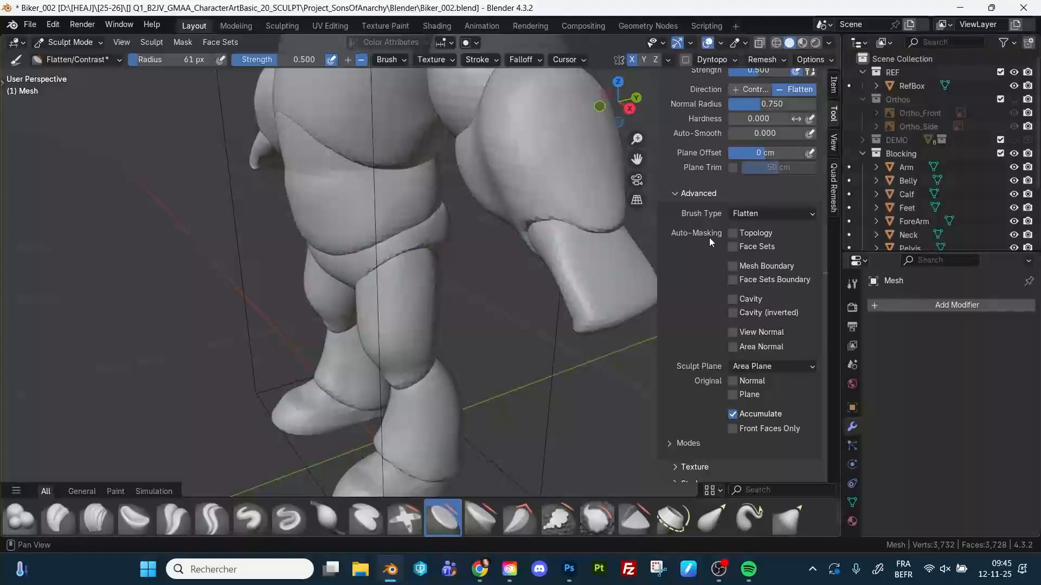
left_click(733, 331)
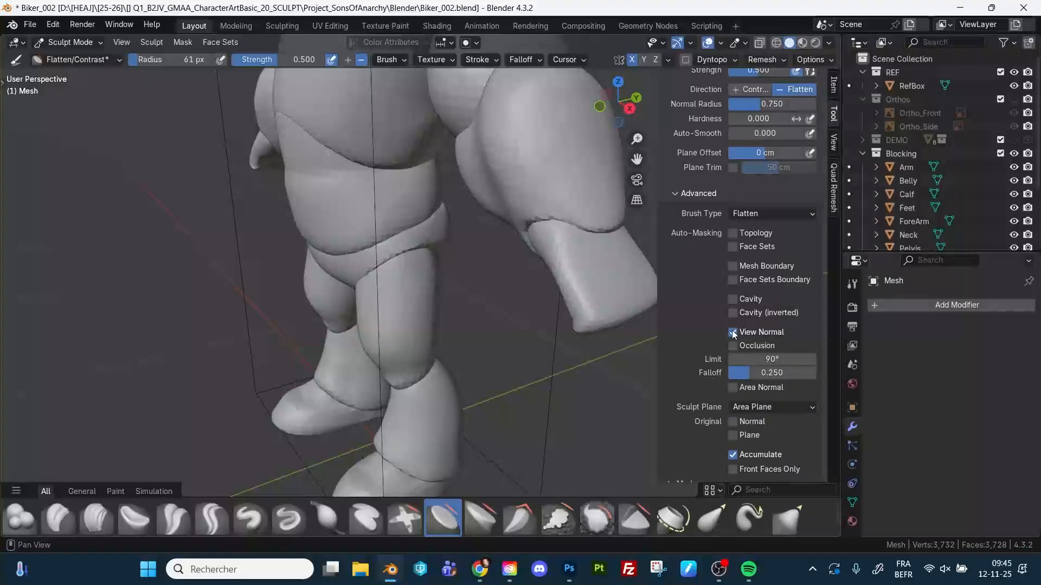
Step: Flatten the back of the hand block with the Flatten/Contrast brush at a 91 px radius
middle_click_drag(552, 270, 474, 353, "shift")
key("f")
left_click(586, 285)
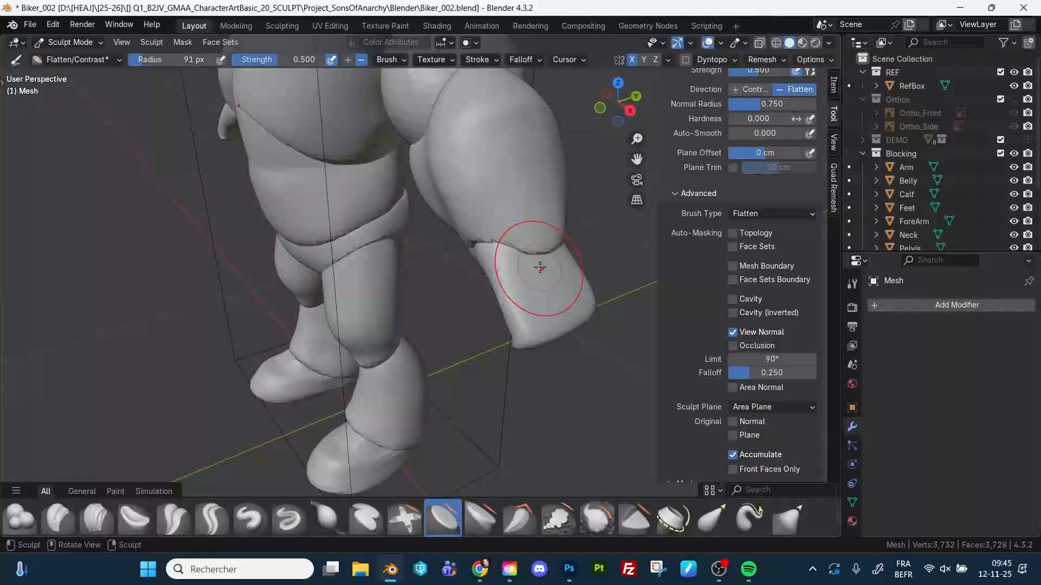
left_click_drag(538, 267, 537, 265)
mouse_move(540, 289)
middle_mouse_down()
mouse_move(600, 262)
mouse_move(564, 309)
mouse_move(506, 281)
middle_mouse_up()
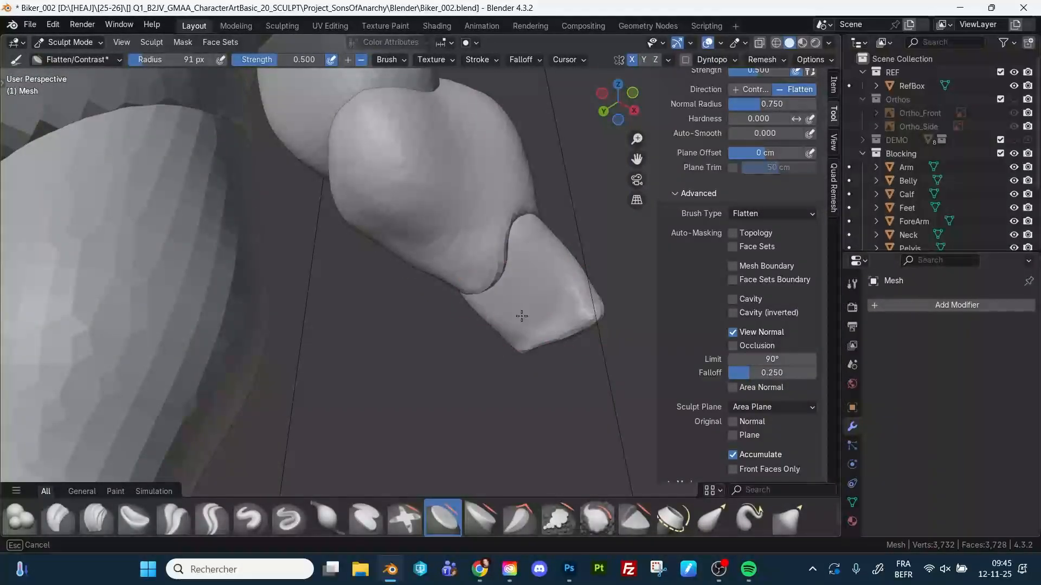
middle_click_drag(521, 316, 544, 313)
Step: Push the hand block's inner side into shape with the Grab brush at a 67 px radius
key("g")
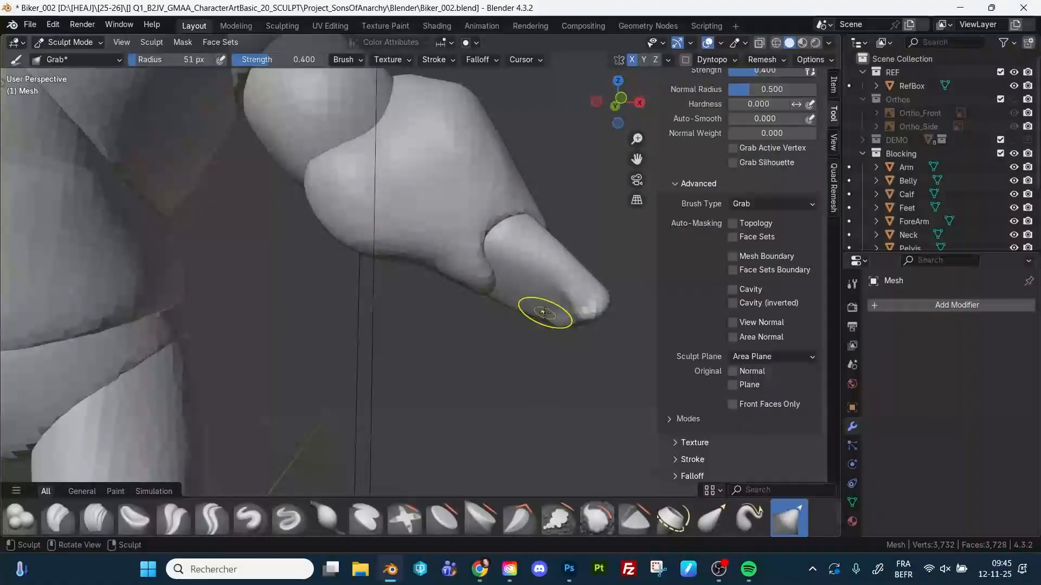
key("f")
left_click(597, 299)
left_click_drag(572, 304, 558, 315)
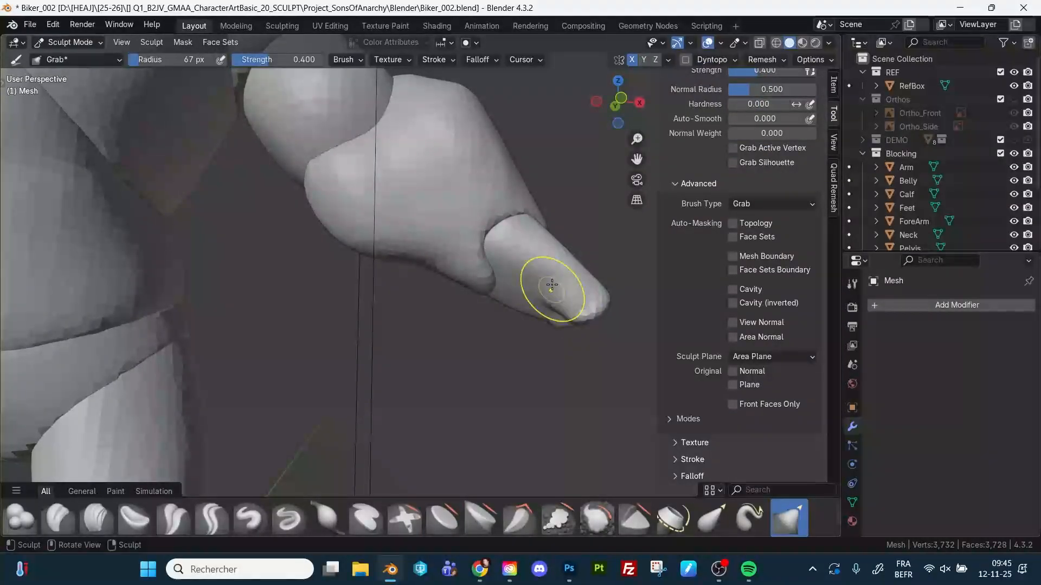
mouse_move(549, 339)
middle_mouse_down()
mouse_move(609, 291)
mouse_move(535, 309)
mouse_move(512, 281)
mouse_move(526, 249)
mouse_move(534, 271)
middle_mouse_up()
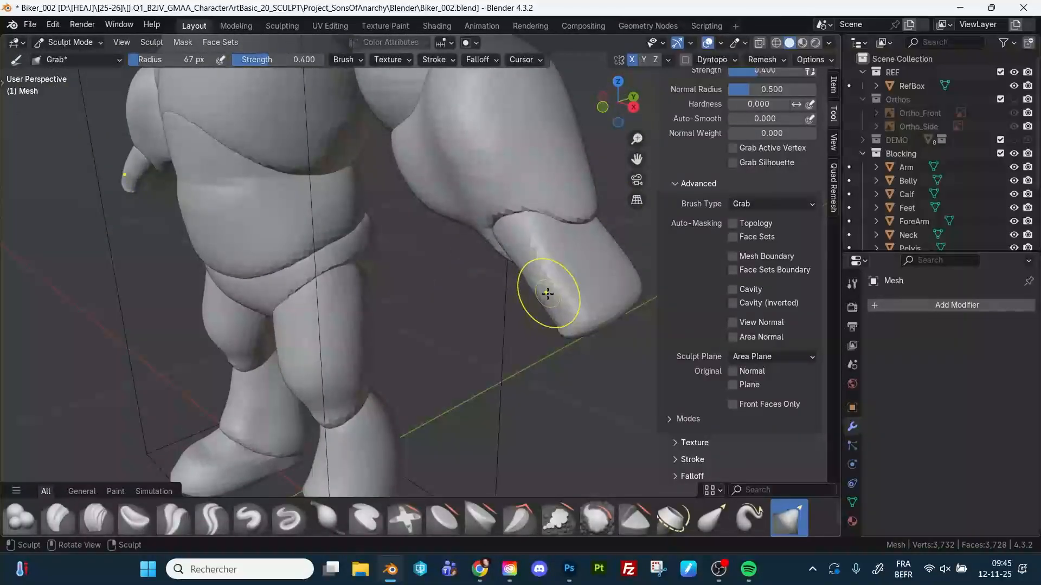
Step: Flatten the front edge of the hand block with the Flatten/Contrast brush at a 73 px radius
key("shift+t")
middle_click_drag(549, 282, 567, 273)
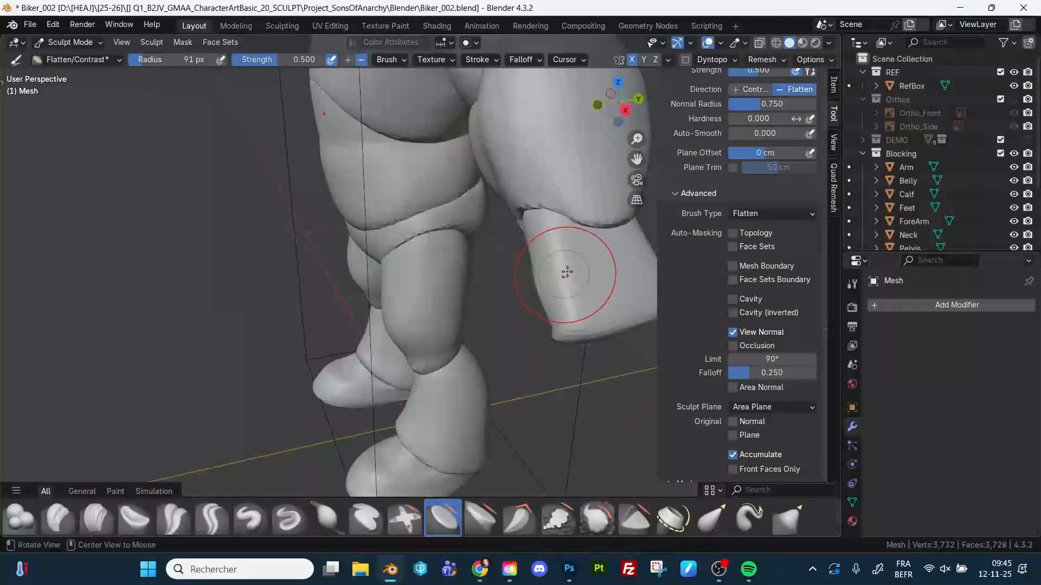
middle_click_drag(582, 316, 574, 319)
key("f")
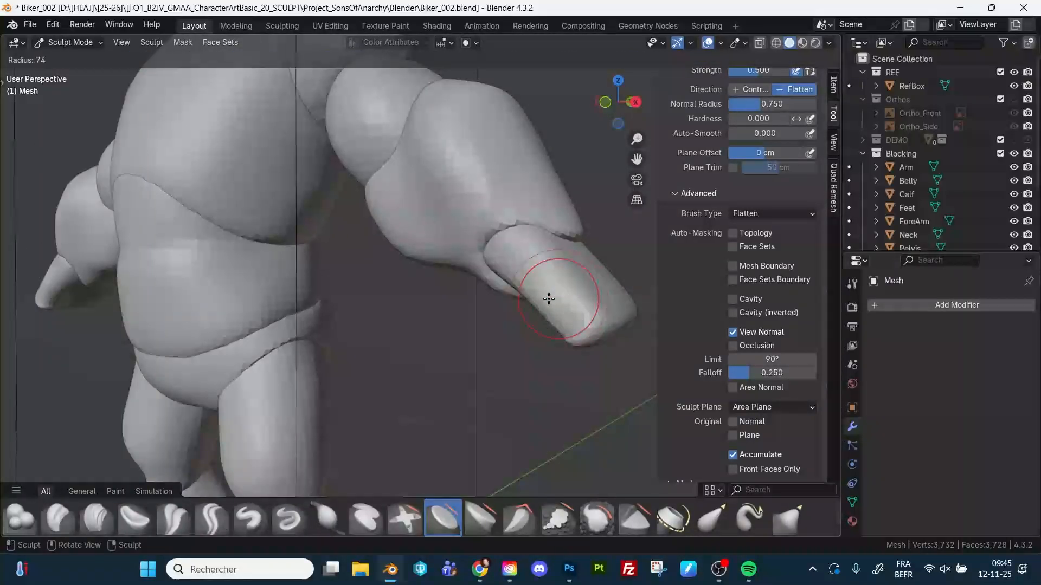
left_click(547, 298)
left_click_drag(558, 303, 566, 312)
Step: Flatten the hand block's rear side and underside with the 73 px Flatten/Contrast brush
mouse_move(574, 358)
middle_mouse_down()
mouse_move(549, 287)
mouse_move(502, 372)
mouse_move(374, 372)
mouse_move(584, 315)
middle_mouse_up()
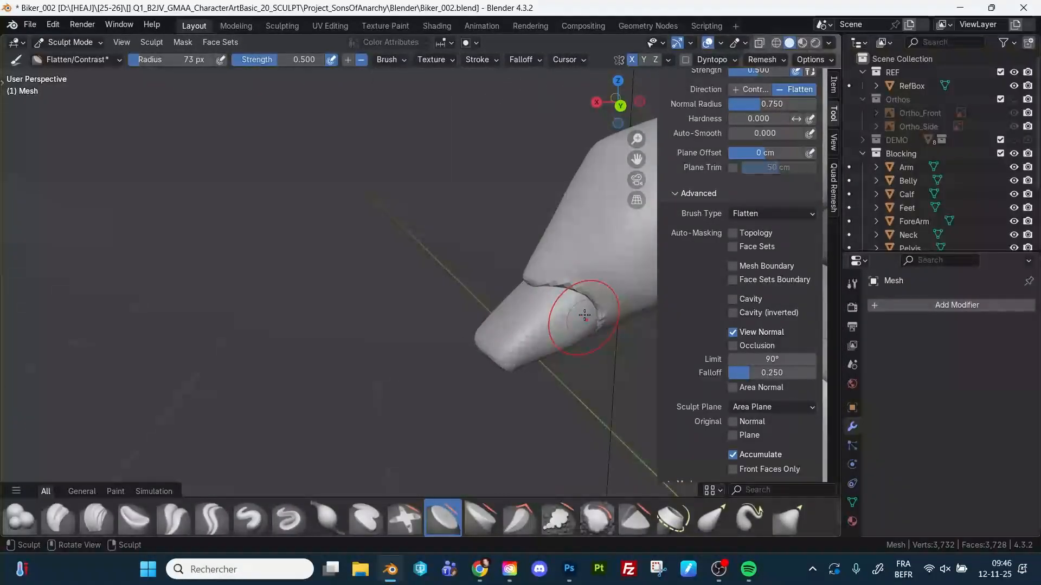
middle_click_drag(562, 396, 599, 327)
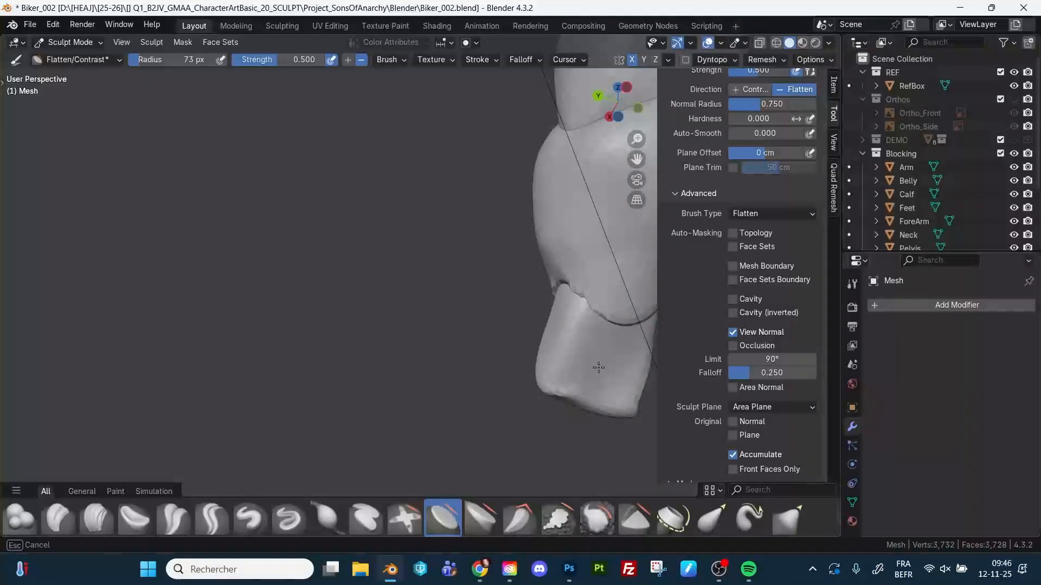
mouse_move(621, 330)
middle_mouse_down()
mouse_move(490, 408)
mouse_move(607, 390)
mouse_move(558, 349)
mouse_move(433, 326)
mouse_move(618, 368)
middle_mouse_up()
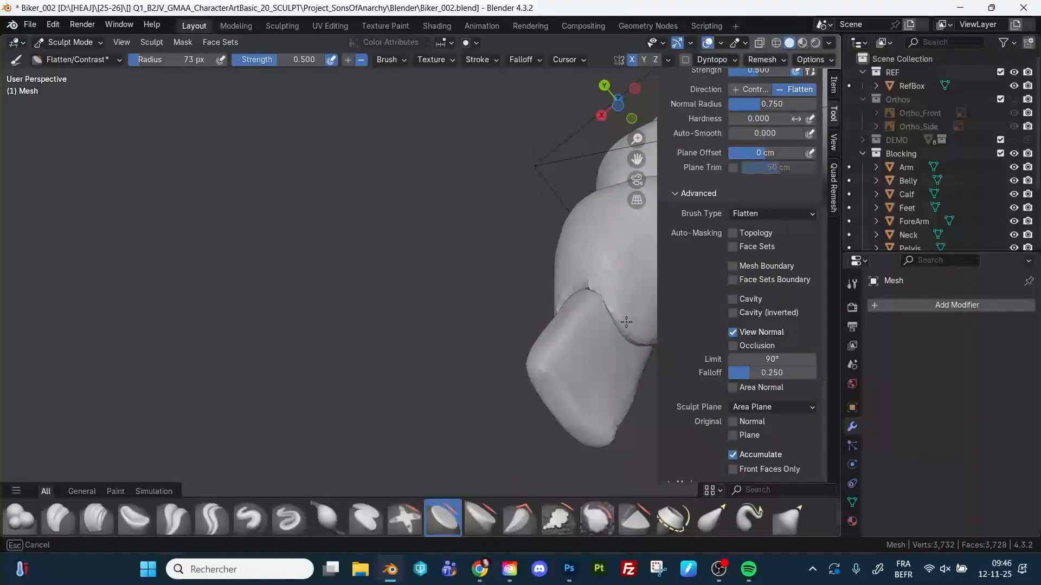
middle_click_drag(599, 325, 414, 369)
mouse_move(633, 347)
middle_mouse_down()
mouse_move(563, 285)
mouse_move(542, 283)
mouse_move(619, 286)
middle_mouse_up()
mouse_move(383, 311)
middle_mouse_down()
mouse_move(414, 288)
mouse_move(472, 289)
mouse_move(409, 299)
mouse_move(420, 317)
mouse_move(411, 328)
mouse_move(364, 324)
mouse_move(351, 309)
mouse_move(379, 329)
mouse_move(417, 324)
mouse_move(400, 318)
middle_mouse_up()
Step: Flatten the finger end of the hand block into a distinct plane with the Flatten/Contrast brush at 57 px
key("f")
left_click(402, 314)
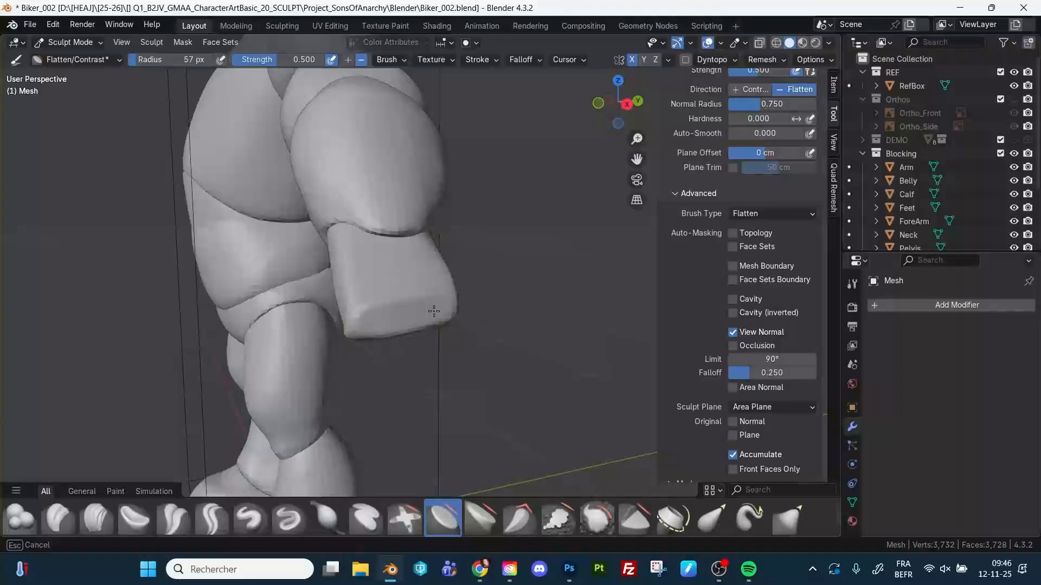
middle_click_drag(487, 321, 367, 326)
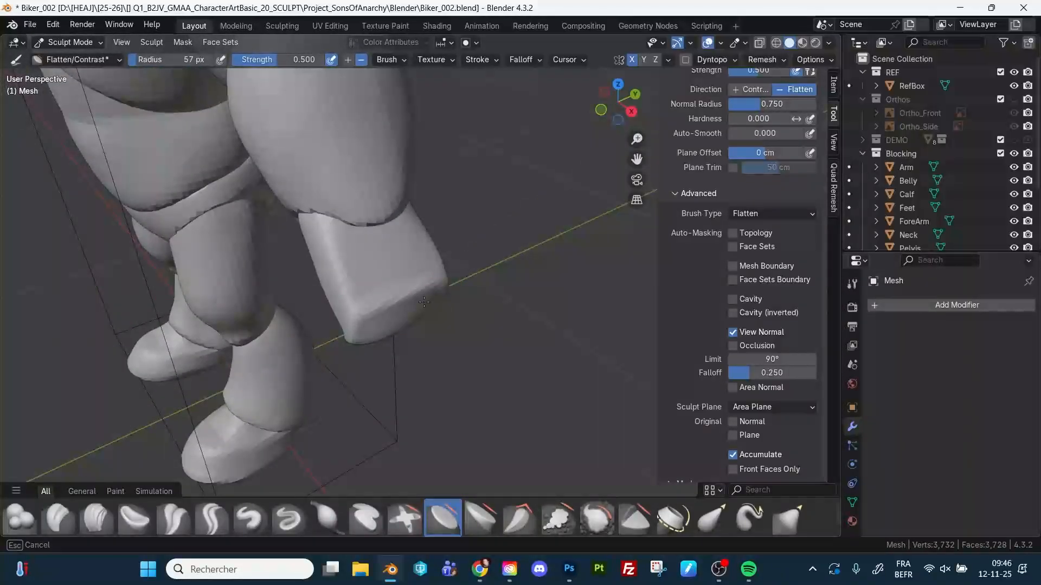
left_click_drag(392, 318, 408, 311)
left_click_drag(445, 329, 454, 285, "alt")
left_click_drag(408, 315, 454, 308)
mouse_move(467, 325)
left_mouse_down("alt")
mouse_move(470, 369)
mouse_move(478, 316)
mouse_move(368, 307)
left_mouse_up("alt")
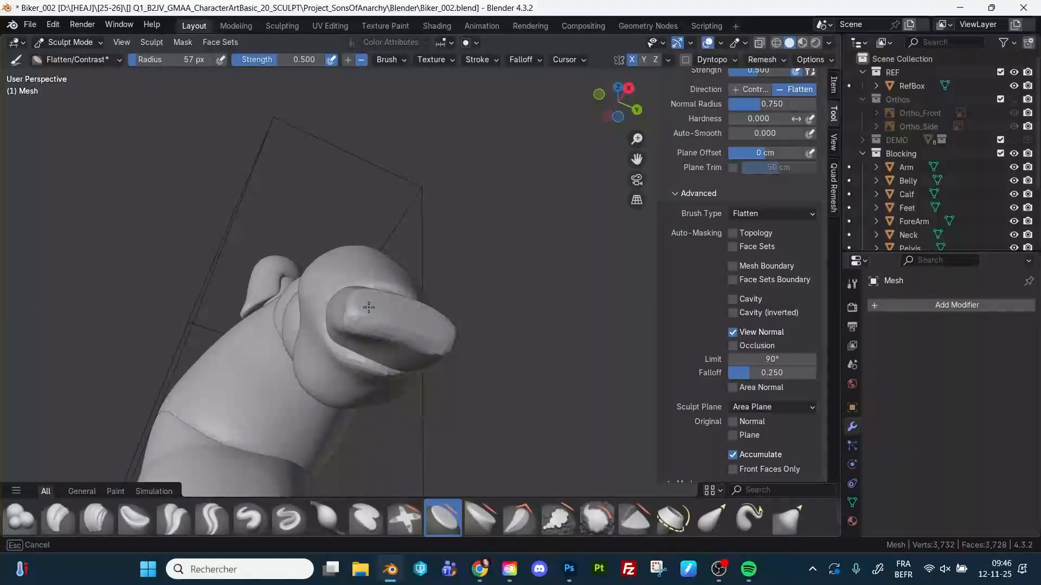
left_click_drag(438, 302, 421, 298, "alt")
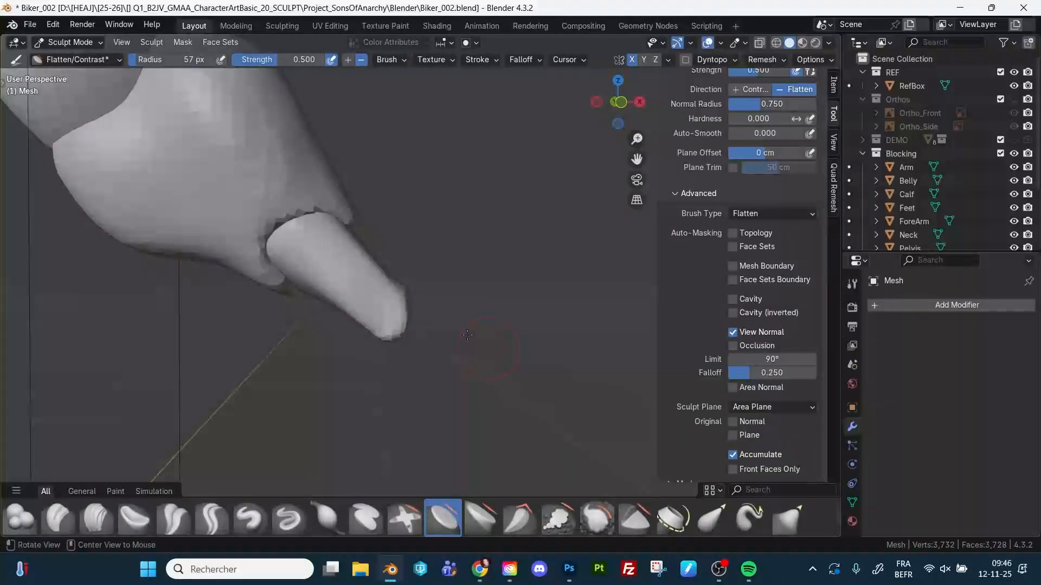
mouse_move(403, 360)
left_mouse_down("alt")
mouse_move(361, 329)
mouse_move(367, 320)
mouse_move(461, 316)
left_mouse_up("alt")
Step: Reshape the finger end of the hand block into a broader, squarer form with the Grab brush at a 119 px radius
key("g")
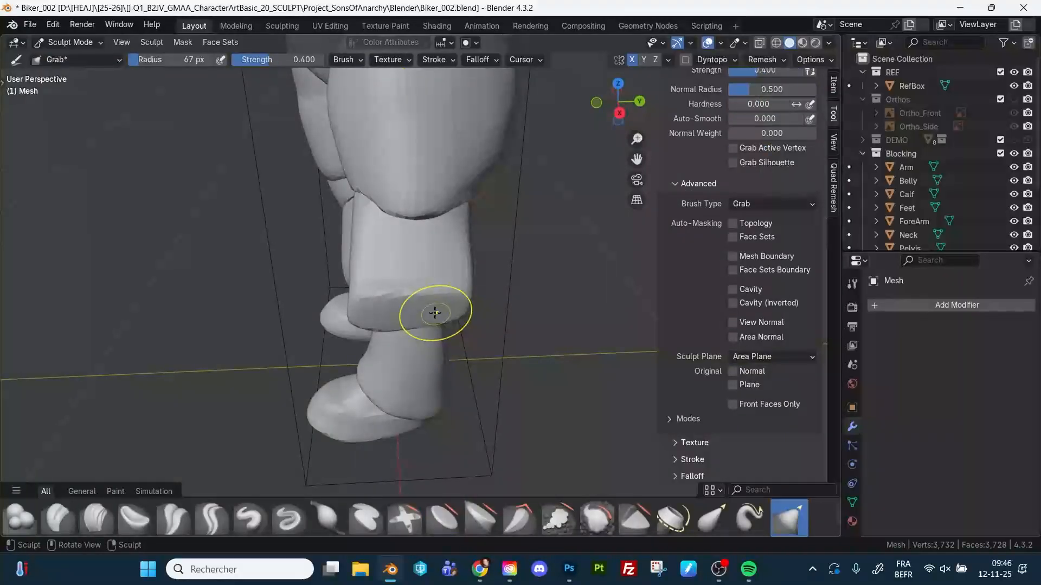
key("f")
left_click(443, 309)
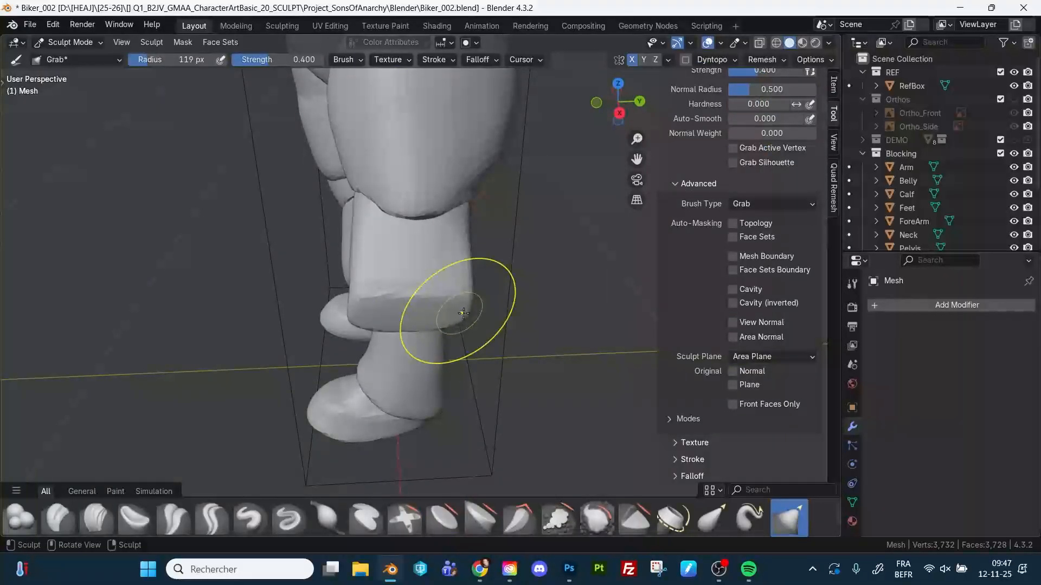
middle_click_drag(421, 320, 417, 288)
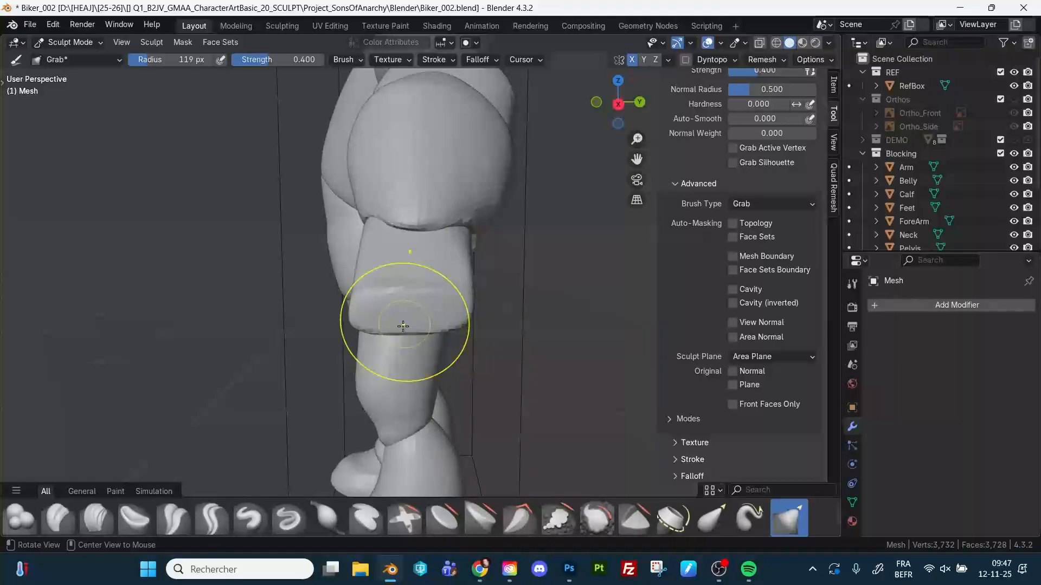
mouse_move(402, 326)
middle_mouse_down()
mouse_move(391, 336)
mouse_move(378, 327)
middle_mouse_up()
Step: Flatten the palm side and front edge of the hand block with the Flatten/Contrast brush at a 74 px radius
key("shift+t")
key("f")
left_click(386, 329)
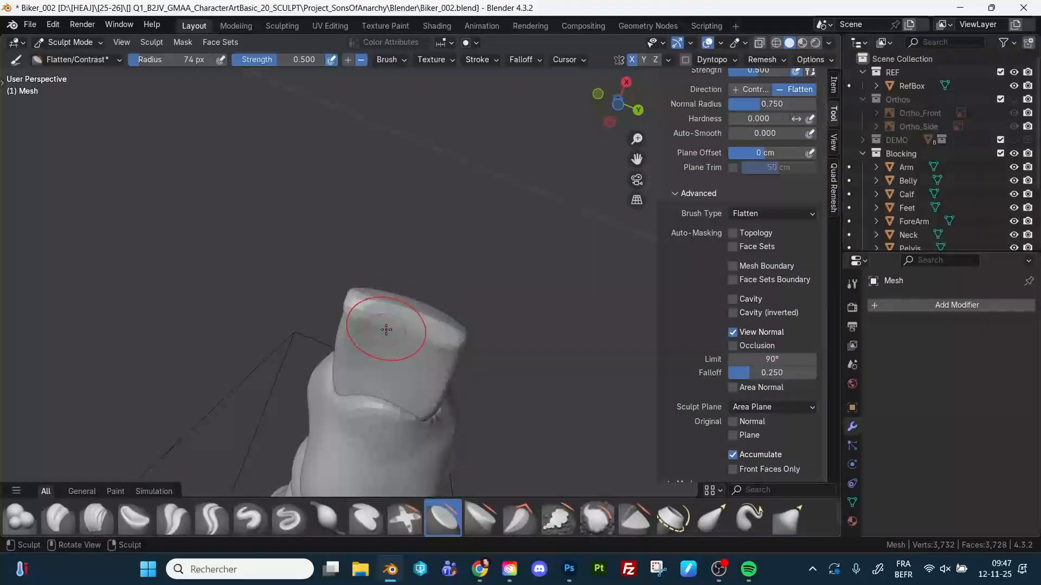
middle_click_drag(442, 348, 471, 303)
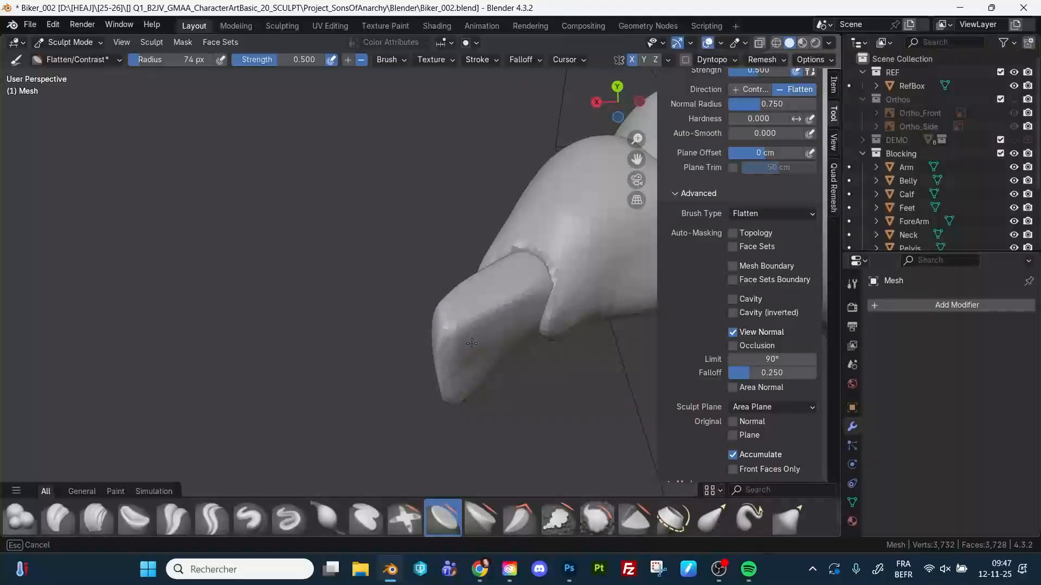
middle_click_drag(472, 374, 541, 309)
middle_click_drag(402, 305, 399, 339)
Step: Bend the finger end of the hand block into a curved knuckle line with the Grab brush at 165 px and 109 px
key("g")
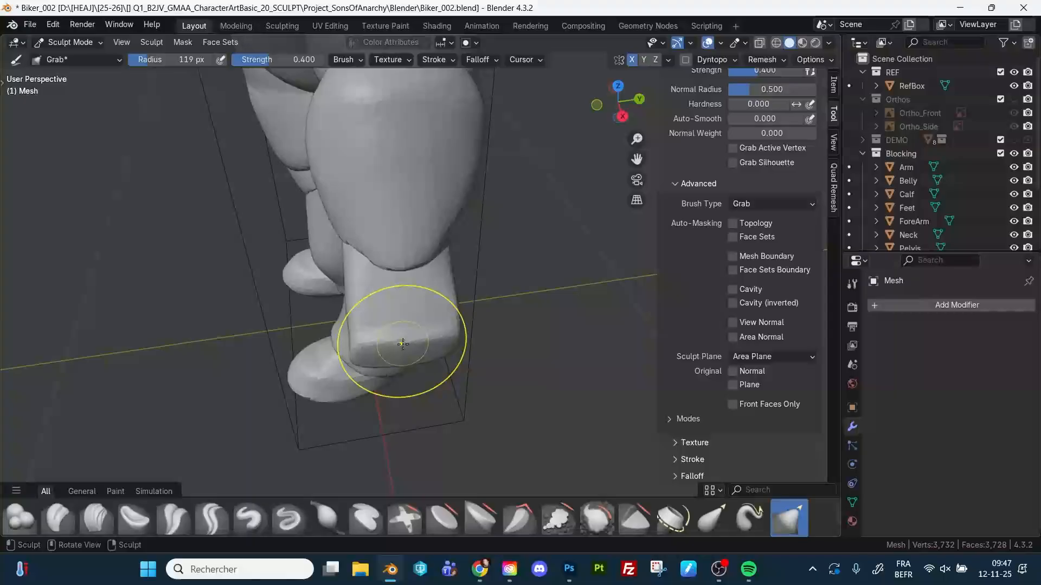
key("f")
left_click(470, 340)
middle_click_drag(470, 340, 410, 345)
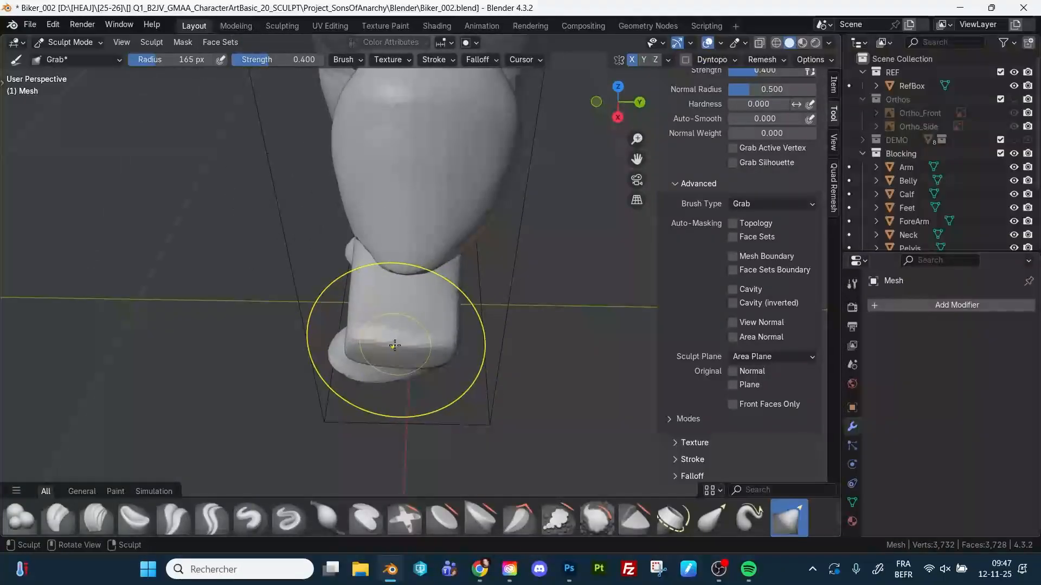
key("f")
left_click(385, 345)
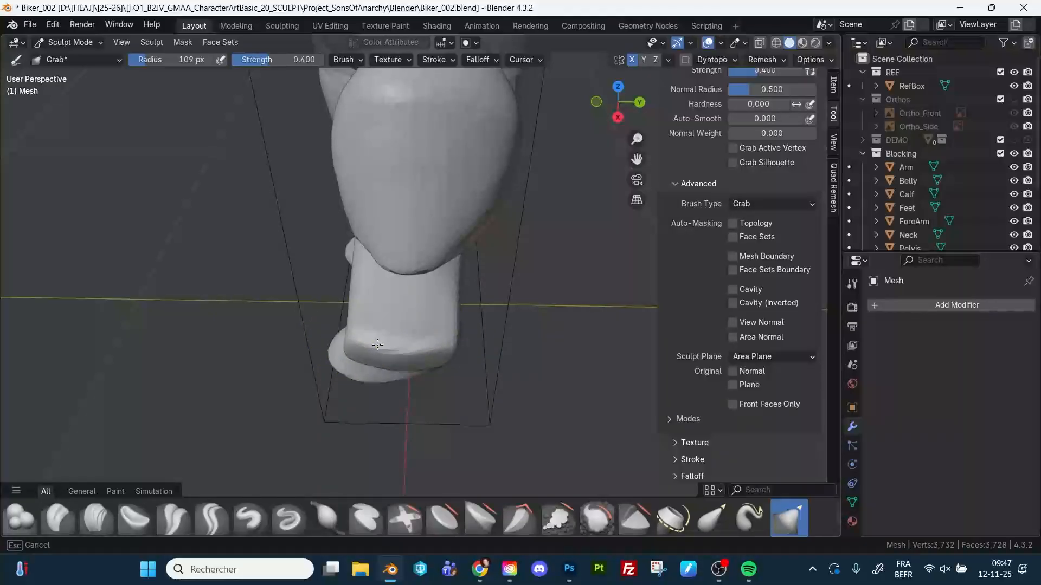
middle_click_drag(491, 352, 368, 355)
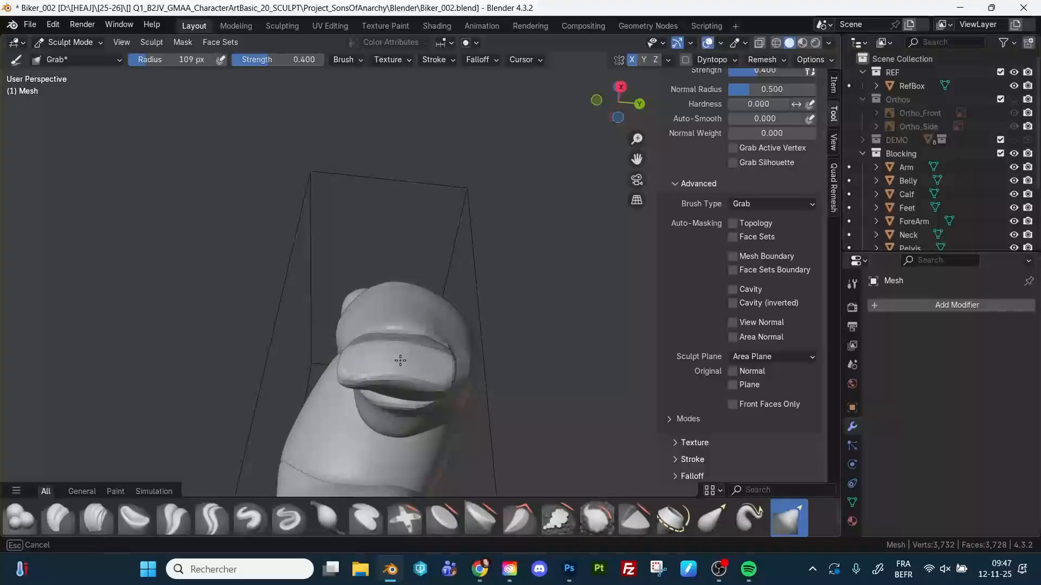
Step: Adjust the palm side and outer corners of the hand block with the Grab brush at a 97 px radius
mouse_move(373, 378)
middle_mouse_down()
mouse_move(348, 367)
mouse_move(435, 371)
mouse_move(401, 379)
mouse_move(348, 437)
mouse_move(370, 338)
mouse_move(396, 359)
mouse_move(370, 361)
mouse_move(430, 360)
mouse_move(371, 378)
mouse_move(381, 378)
middle_mouse_up()
key("bracketleft")
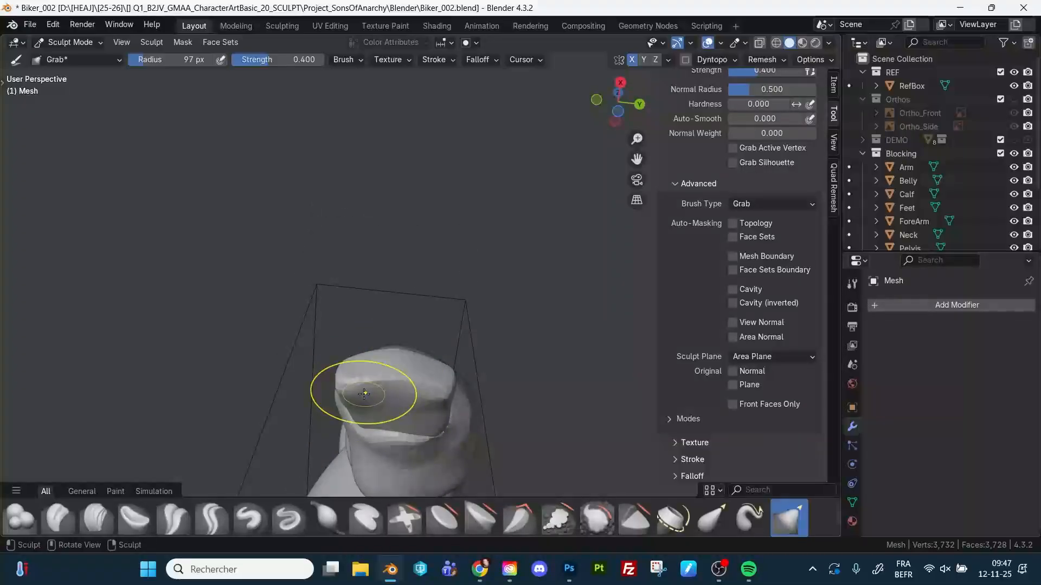
mouse_move(427, 399)
middle_mouse_down()
mouse_move(428, 384)
mouse_move(429, 401)
mouse_move(413, 395)
mouse_move(436, 411)
mouse_move(443, 392)
middle_mouse_up()
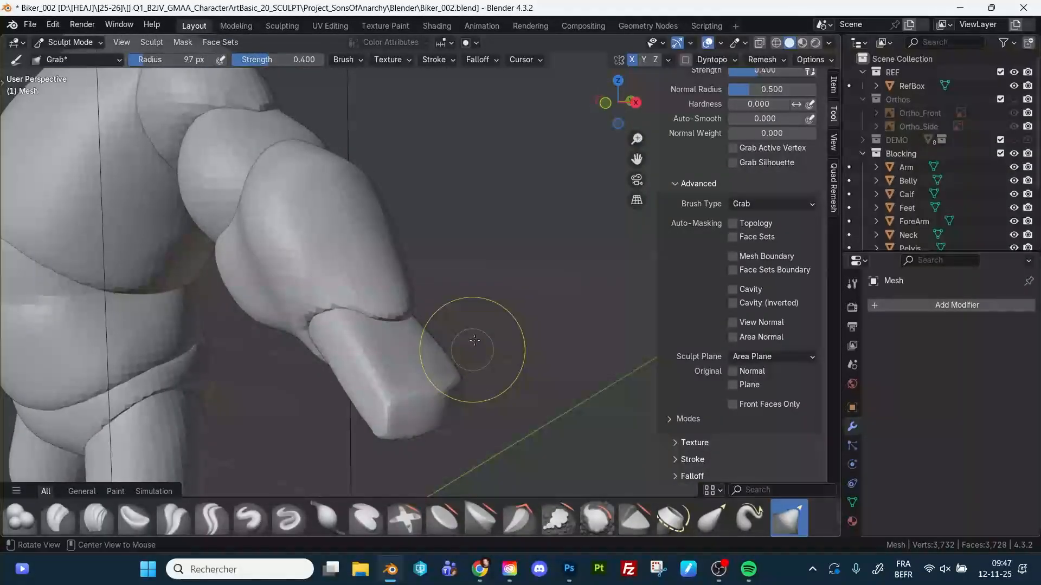
middle_click_drag(475, 340, 466, 332)
middle_click_drag(409, 373, 446, 399)
Step: Sharpen the planes at the hand block's finger end and palm with the Flatten/Contrast brush at a 55 px radius
key("shift+t")
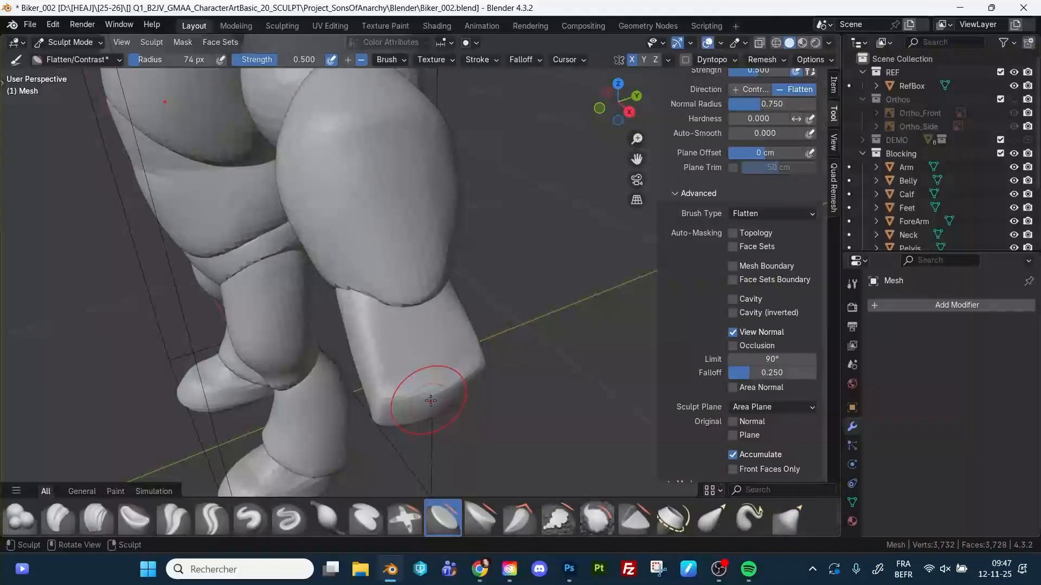
key("f")
left_click(471, 402)
middle_click_drag(438, 414, 415, 406)
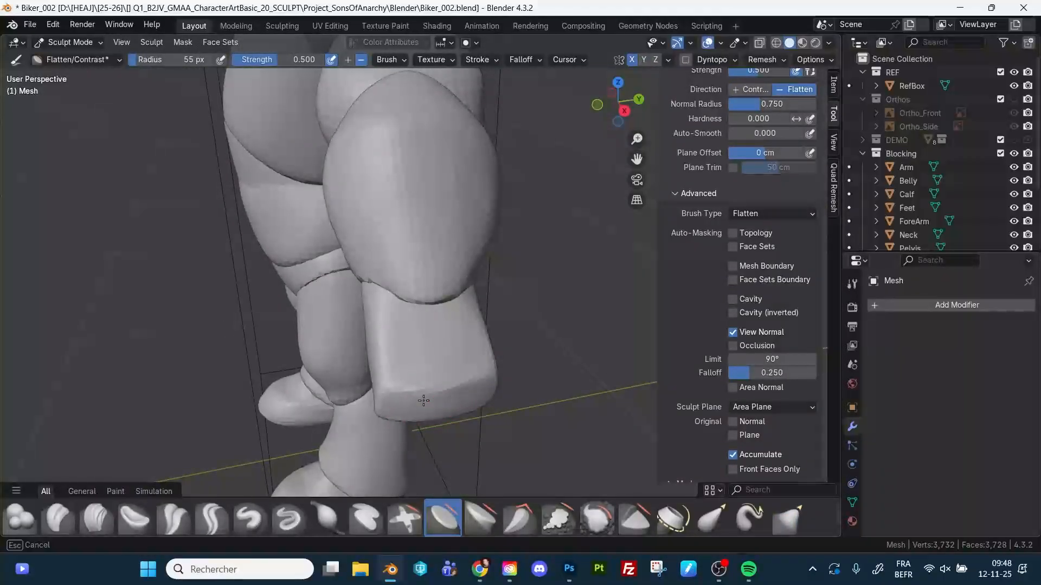
middle_click_drag(483, 395, 523, 302)
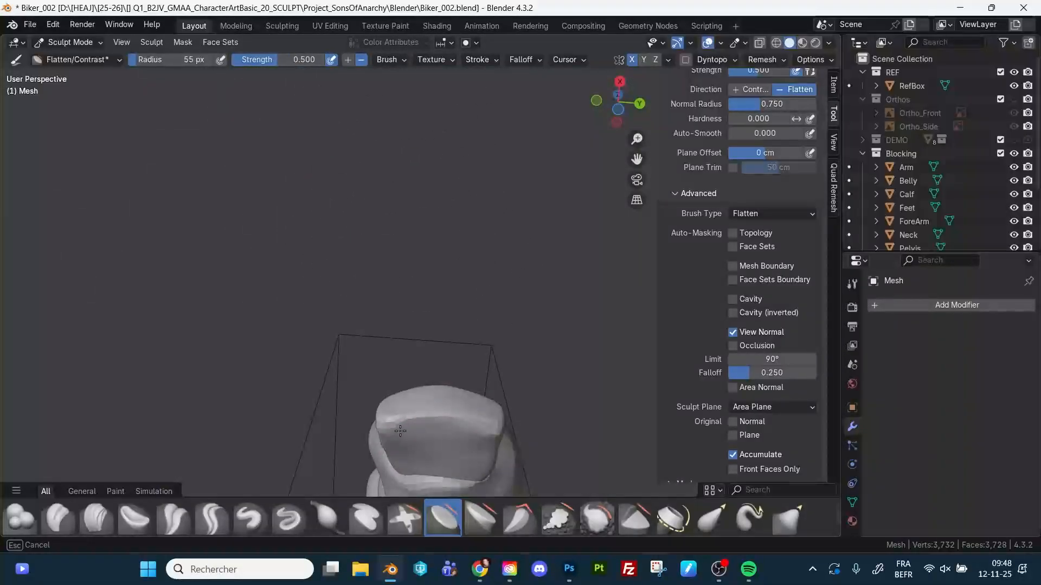
mouse_move(485, 446)
middle_mouse_down()
mouse_move(533, 377)
mouse_move(418, 344)
mouse_move(455, 309)
mouse_move(455, 275)
mouse_move(448, 300)
mouse_move(296, 394)
mouse_move(480, 445)
middle_mouse_up()
Step: Check the hand blocks against the Orthos reference sketch in the front orthographic view, then hide the reference again
key("g")
middle_click_drag(562, 379, 562, 351)
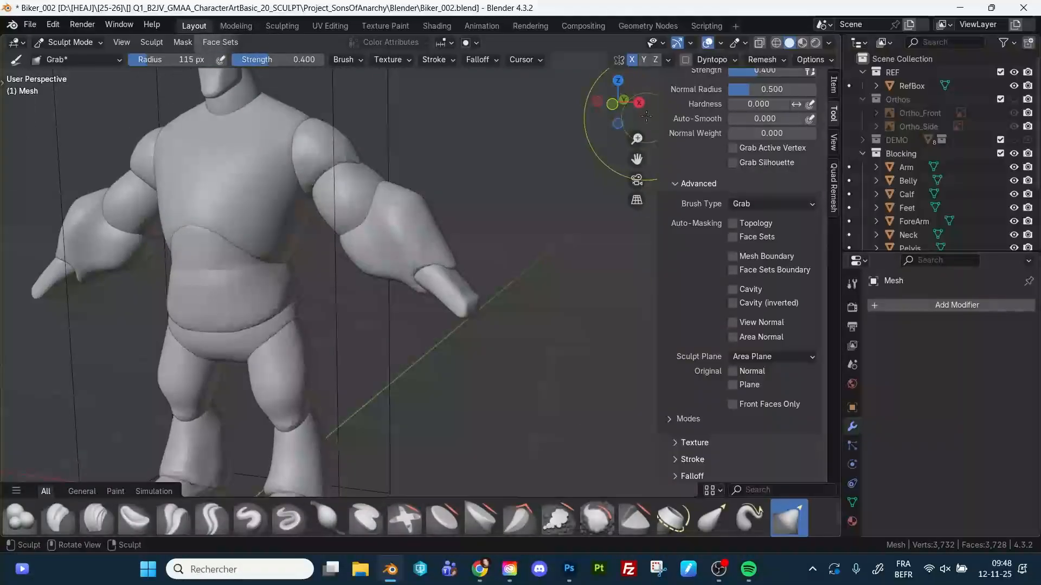
left_click(612, 104)
left_click(1019, 100)
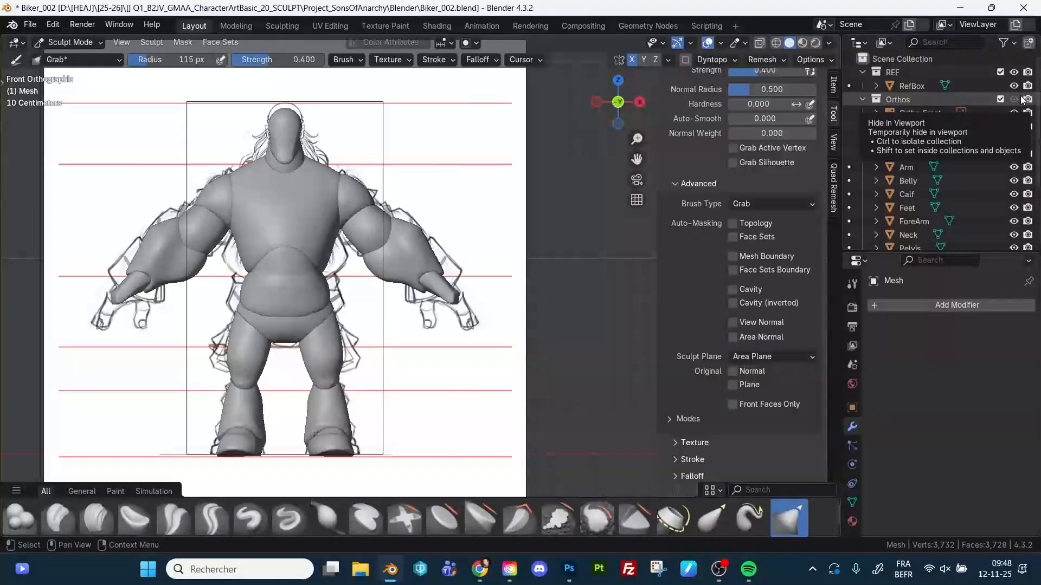
left_click(1017, 99)
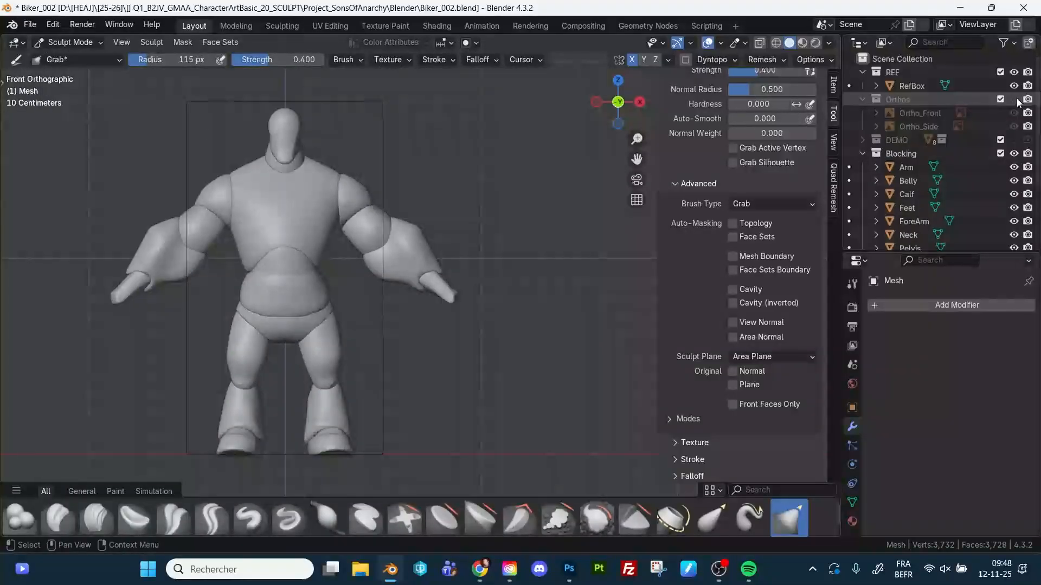
Step: Refine the front corner and contour of the hand block with the Grab brush, reducing its radius to 52 px
middle_click_drag(605, 213, 517, 261)
left_click_drag(517, 261, 420, 342, "alt")
key("f")
left_click(416, 330)
key("f")
left_click(416, 331)
mouse_move(420, 374)
left_mouse_down("alt")
mouse_move(423, 347)
mouse_move(404, 304)
left_mouse_up("alt")
left_click_drag(399, 347, 439, 359)
key("f")
left_click(430, 356)
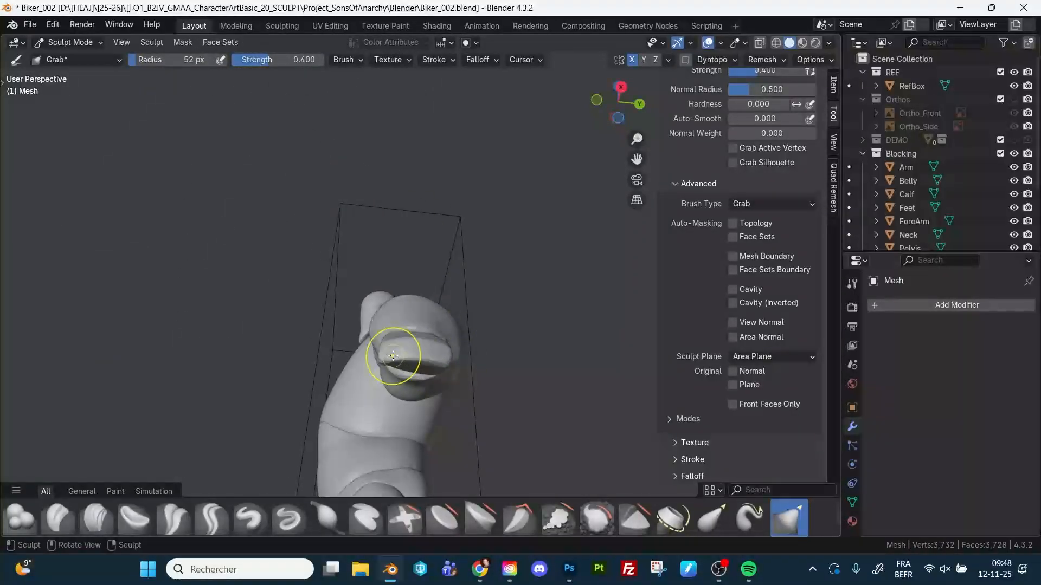
mouse_move(420, 271)
left_mouse_down("alt")
mouse_move(509, 332)
mouse_move(487, 328)
mouse_move(472, 344)
left_mouse_up("alt")
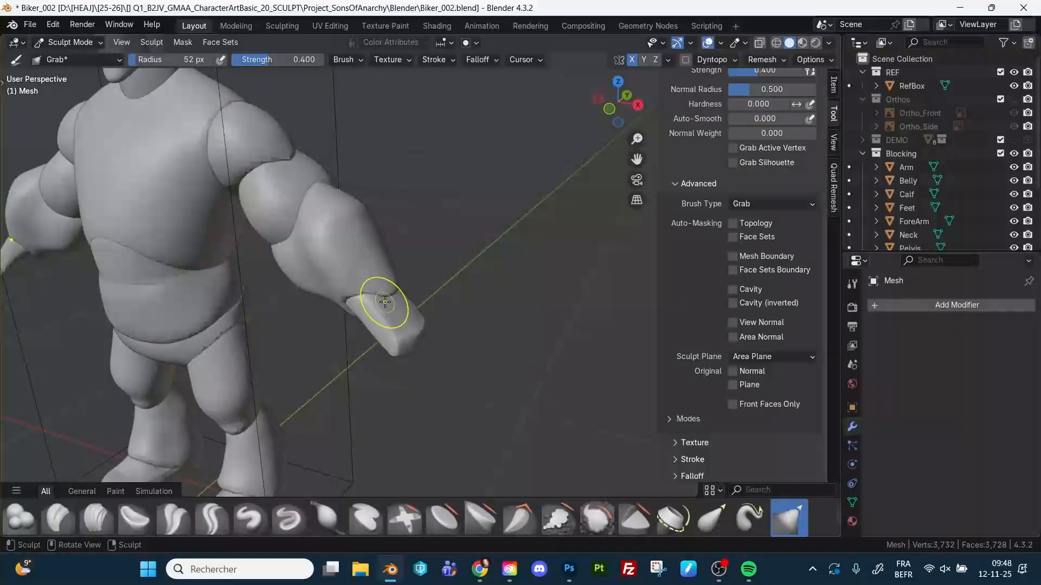
Step: Flatten the back of the hand block near the front edge with the Flatten/Contrast brush at a 42 px radius
key("shift+t")
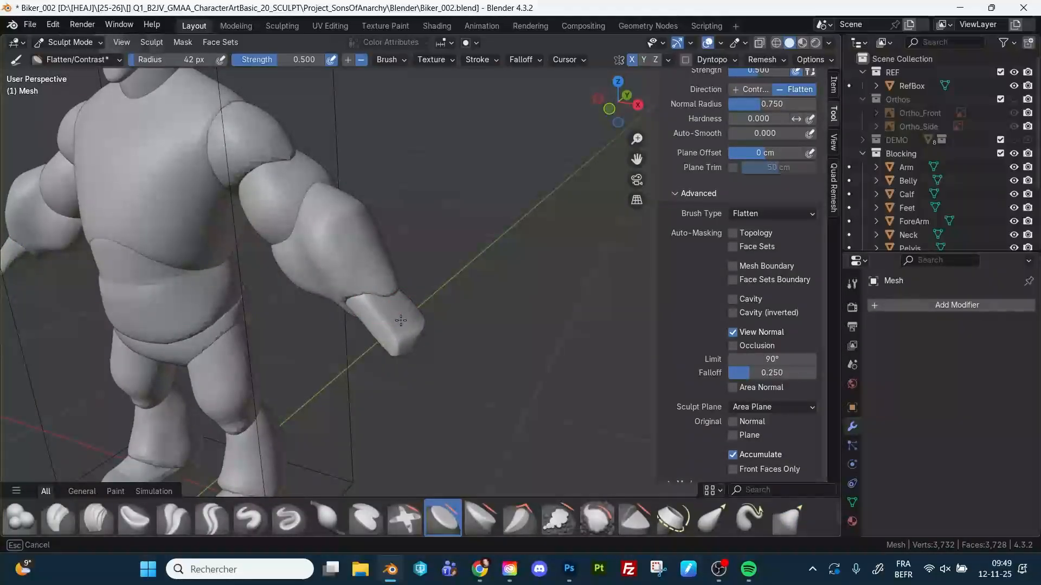
left_click_drag(408, 318, 420, 317, "alt")
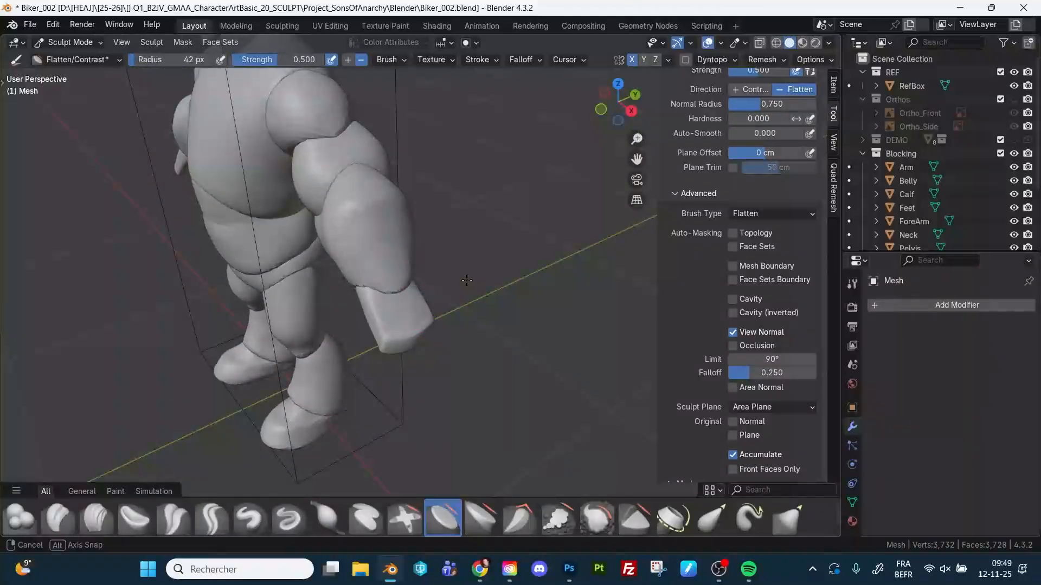
middle_click_drag(467, 280, 364, 346)
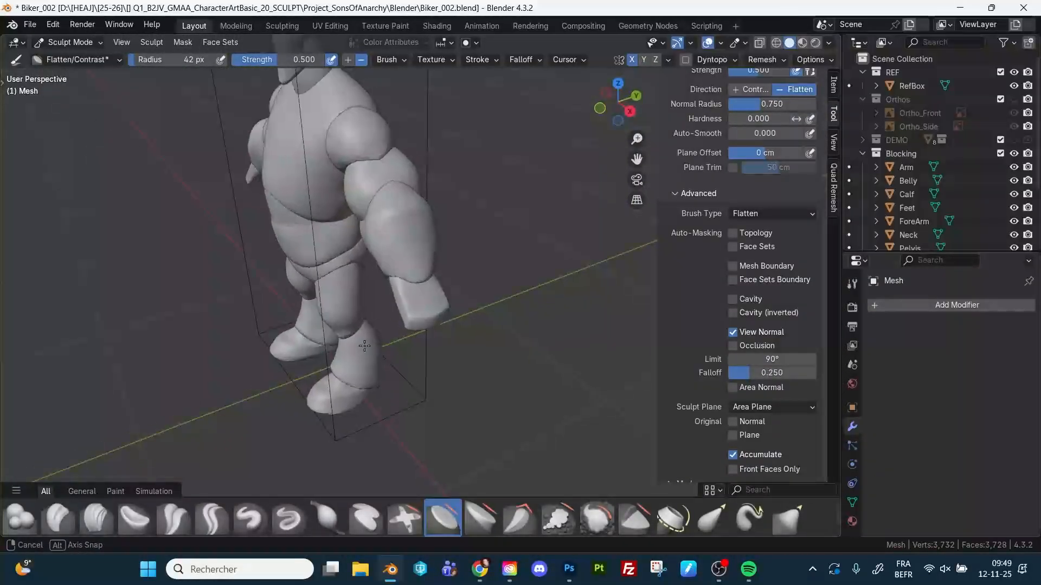
left_click_drag(364, 346, 416, 351, "alt")
left_click_drag(461, 314, 490, 249, "ctrl+alt")
left_click_drag(472, 287, 512, 257, "ctrl+alt")
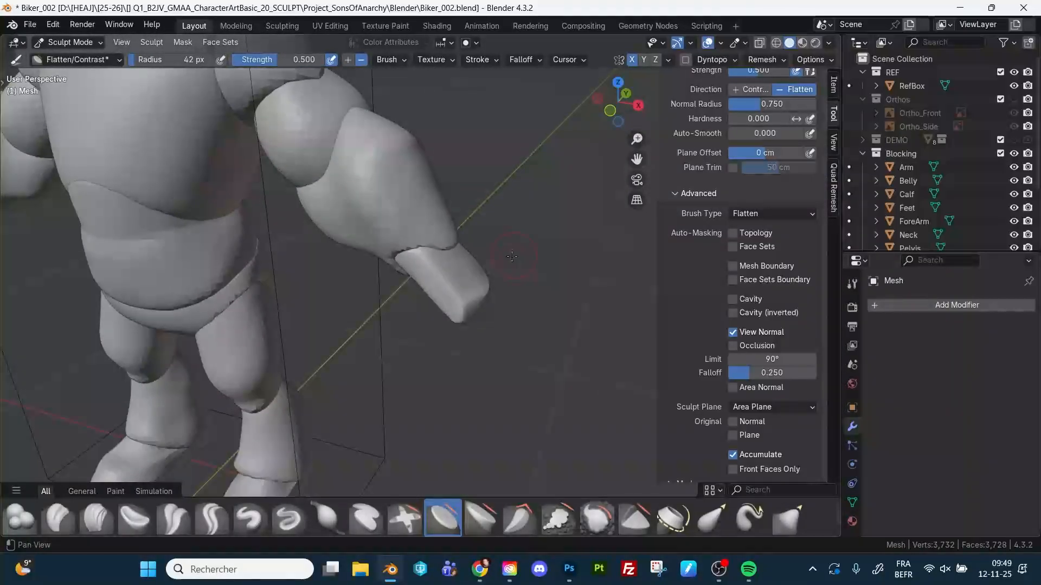
Step: Paint a mask along the front edge of the hand block for the thumb base, using a 17 px Mask brush
key("shift+space")
left_click(472, 295)
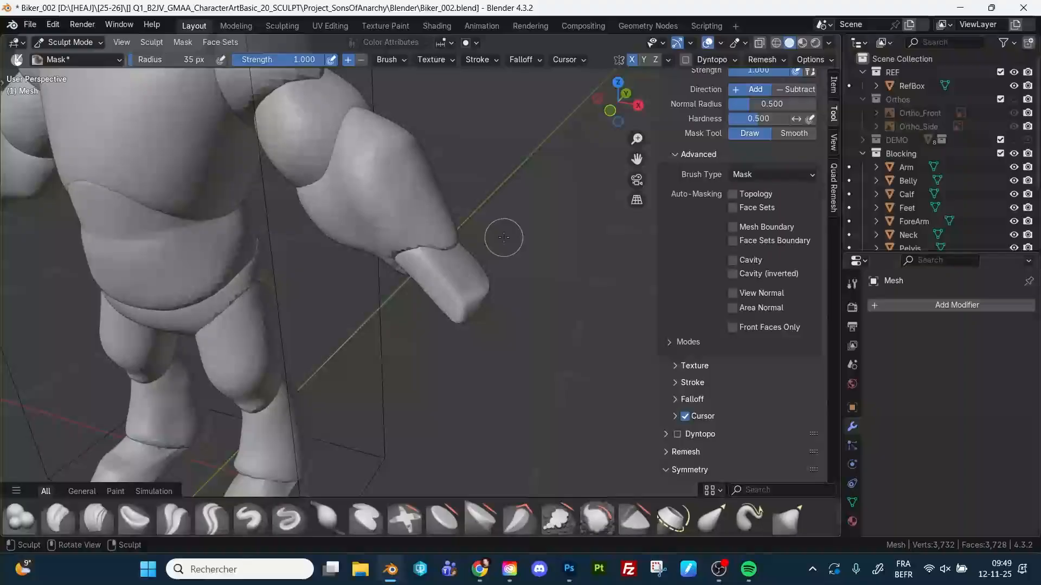
left_click_drag(450, 289, 439, 255, "alt")
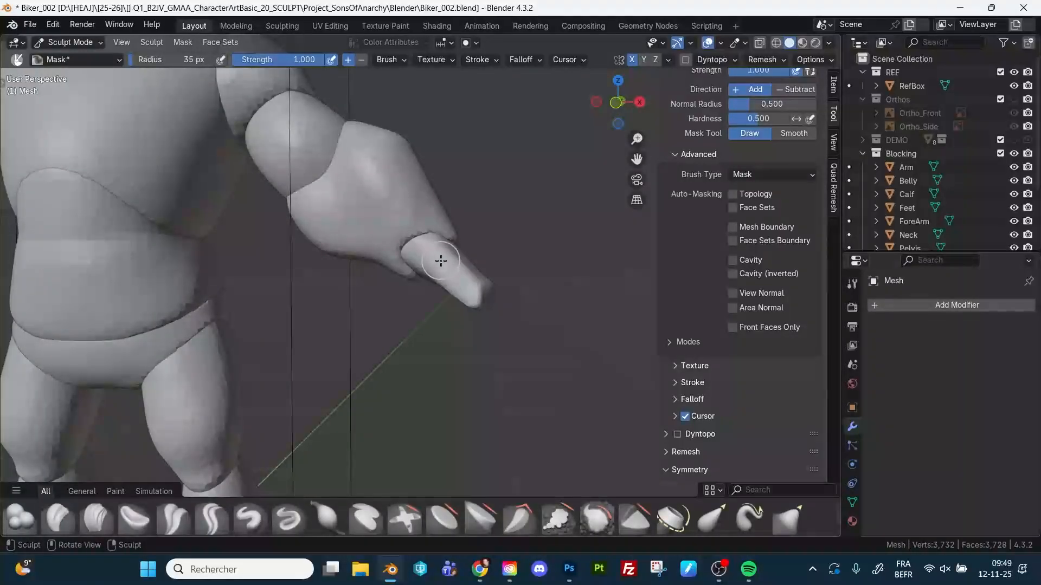
key("f")
left_click(434, 261)
mouse_move(421, 254)
left_mouse_down()
mouse_move(454, 270)
mouse_move(439, 271)
mouse_move(426, 244)
left_mouse_up()
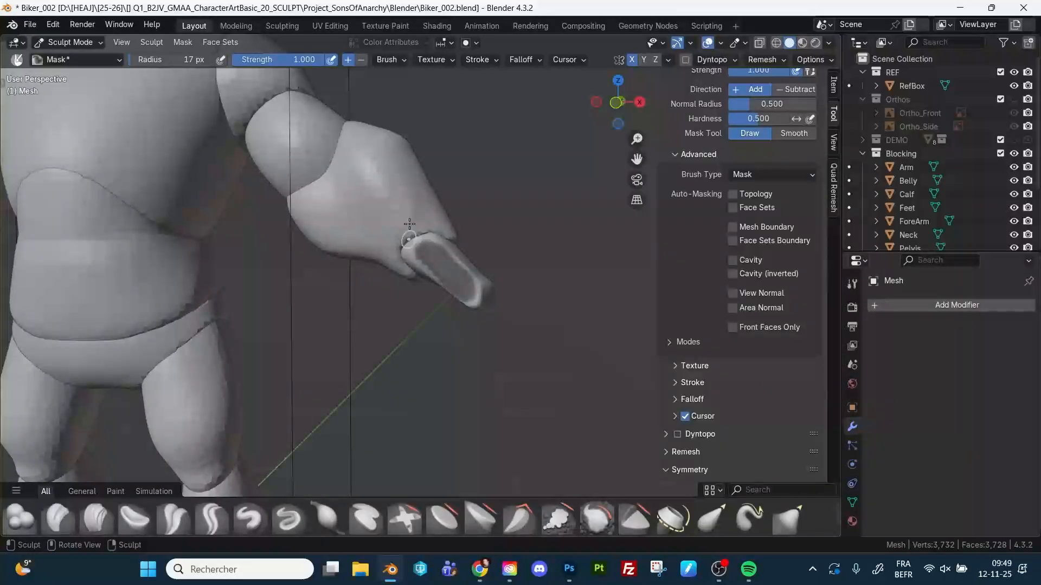
Step: Extract the masked area as a solid mesh with threshold 0.500 and 4 smooth iterations, and apply its solidify modifier
left_click(185, 43)
left_click(213, 279)
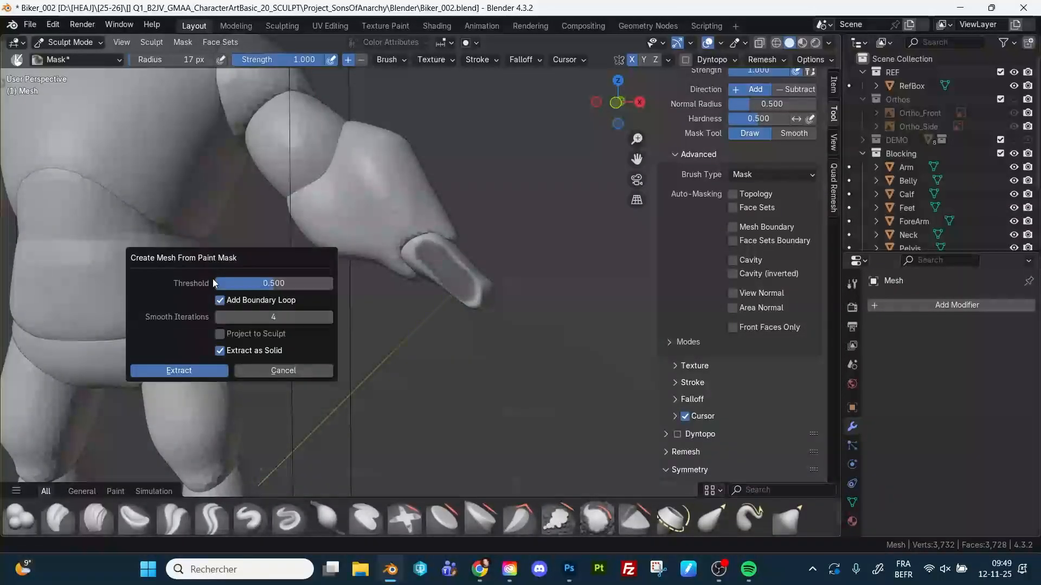
left_click(205, 371)
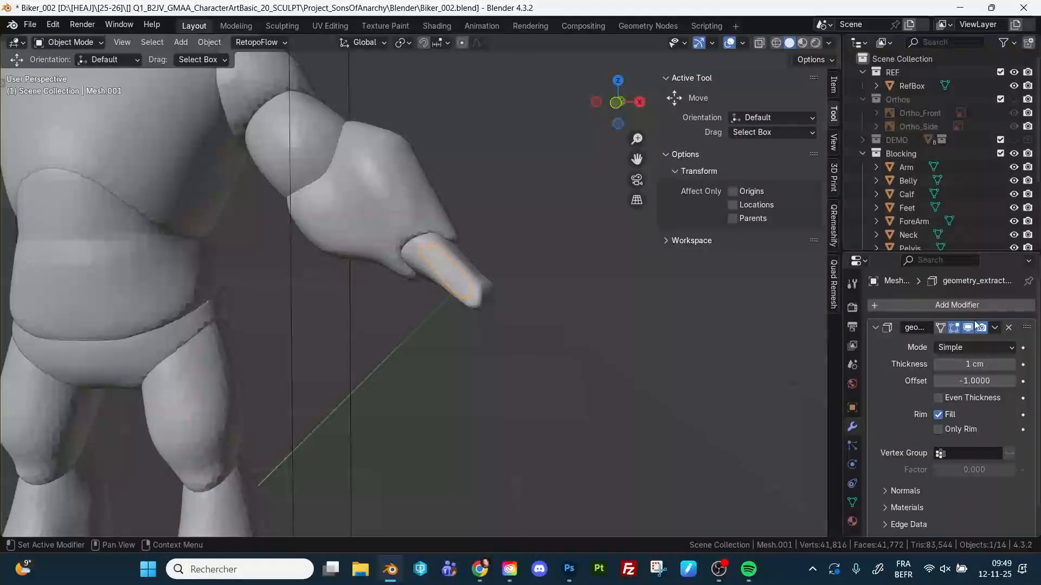
left_click(997, 329)
left_click(961, 347)
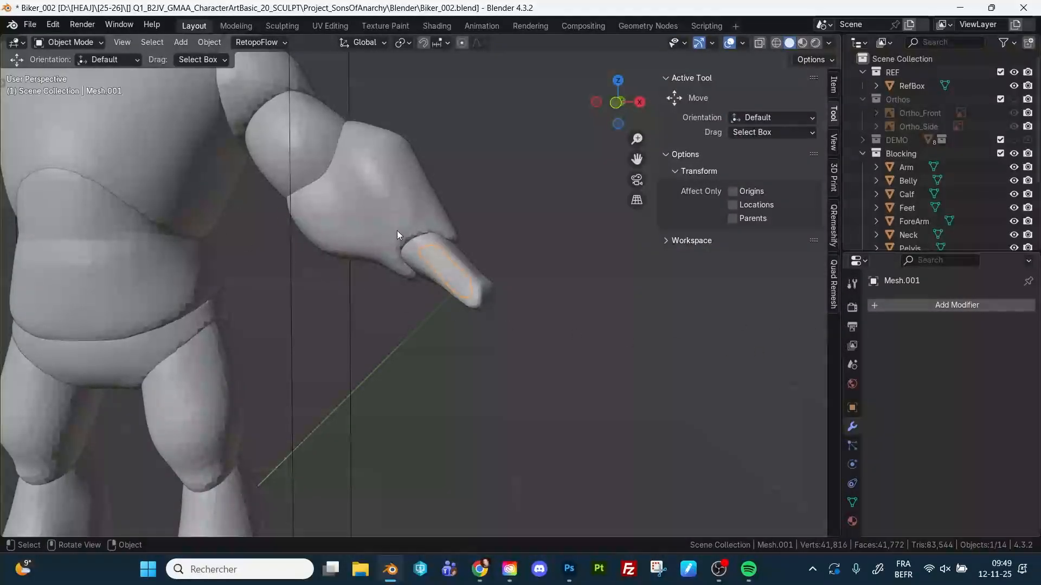
Step: Swell the extracted thumb base mesh in Sculpt Mode with the Inflate/Deflate brush at a 104 px radius
key("ctrl+Tab")
left_click(460, 347)
key("i")
left_click_drag(438, 272, 451, 274)
middle_click_drag(497, 235, 461, 255)
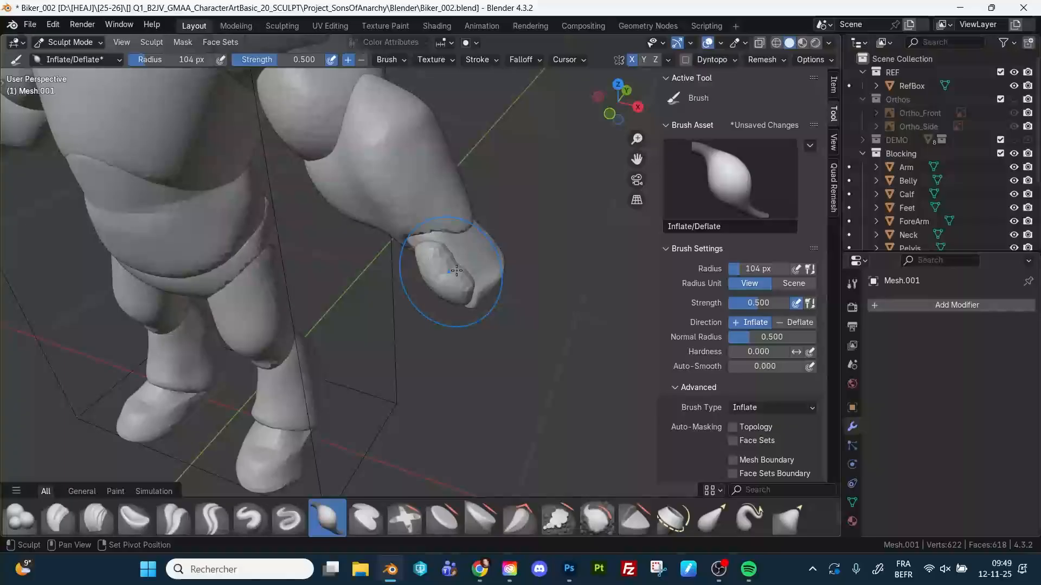
middle_click_drag(468, 251, 464, 264)
Step: Set a voxel size below 1 cm for the thumb base and voxel-remesh it
key("r")
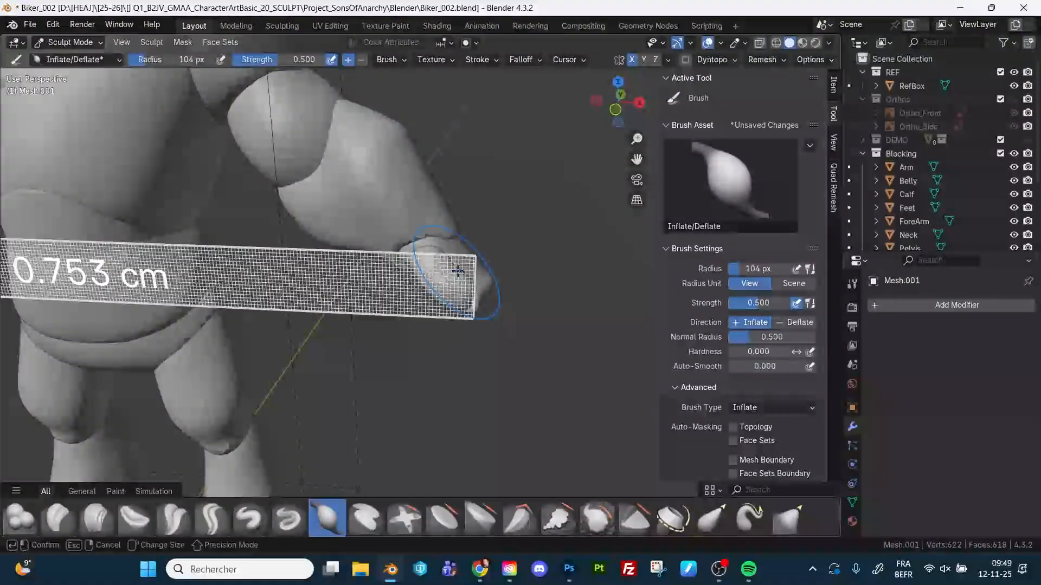
left_click(457, 272)
key("r")
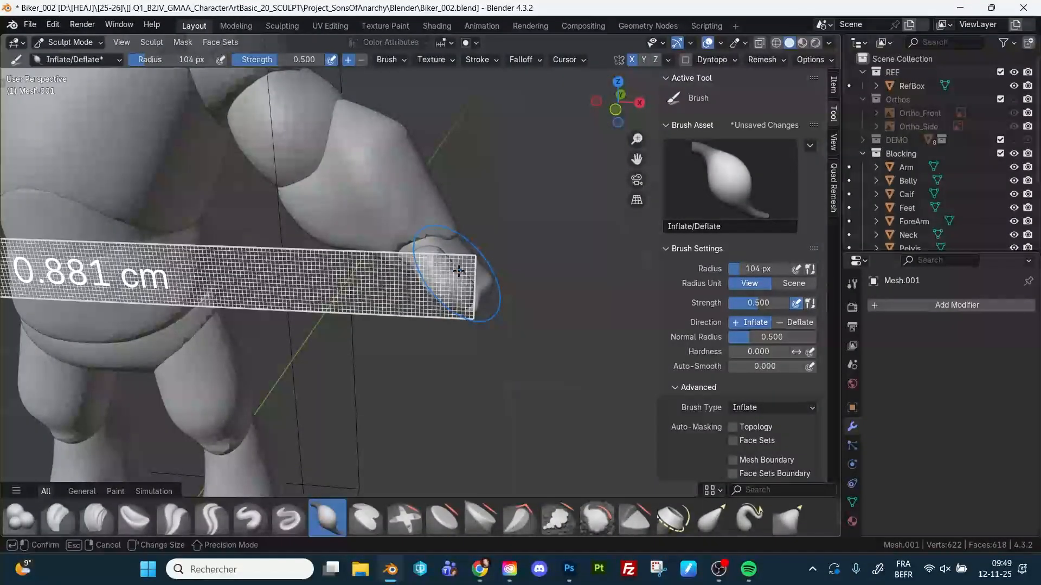
key("Escape")
key("ctrl+r")
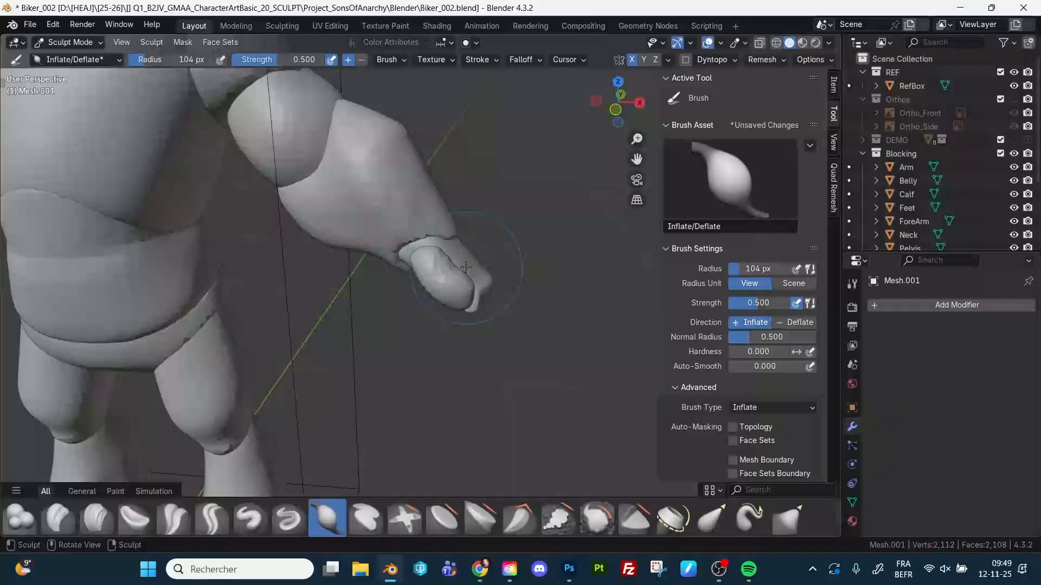
Step: Flatten the lumpy surface of the thumb base with the Flatten/Contrast brush at a 64 px radius
mouse_move(455, 270)
middle_mouse_down()
mouse_move(466, 262)
mouse_move(457, 234)
middle_mouse_up()
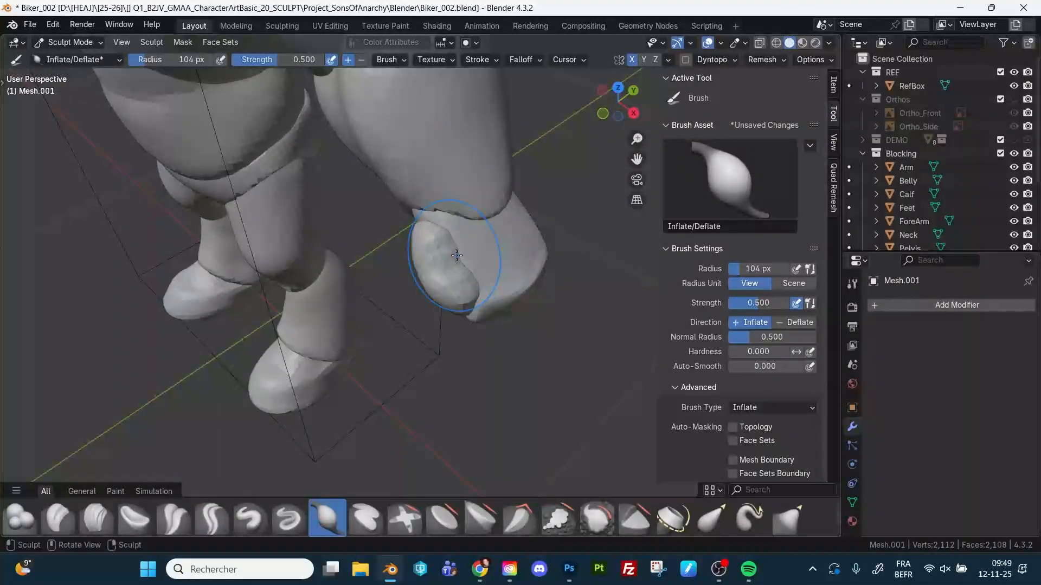
key("shift+t")
key("f")
left_click(460, 261)
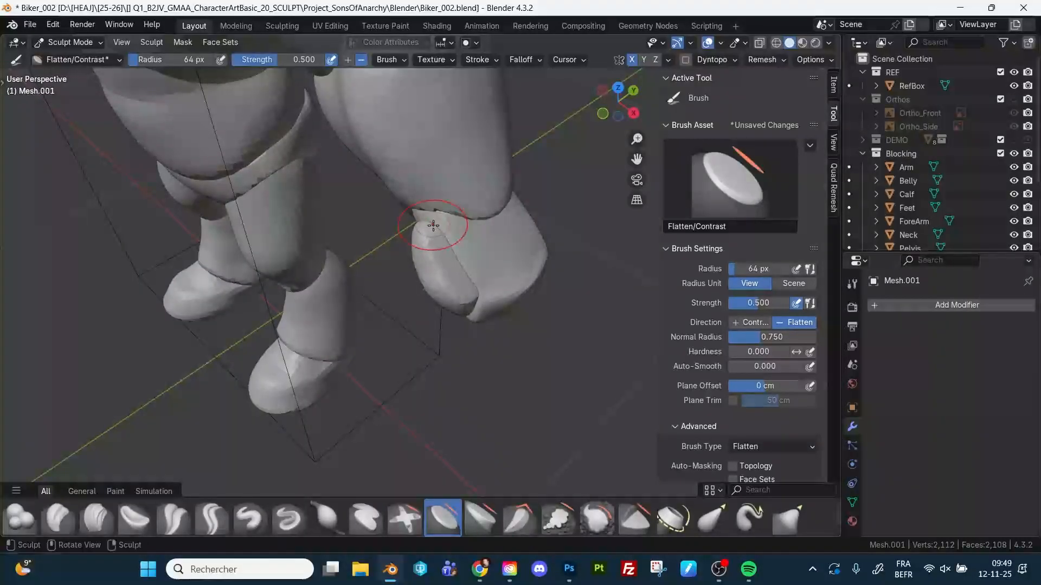
Step: Pull the thumb base's outer side and upper end outward into an angular shape with the Grab brush, using radii of 44 and 83 px
middle_click_drag(433, 225, 446, 246)
middle_click_drag(462, 291, 446, 243)
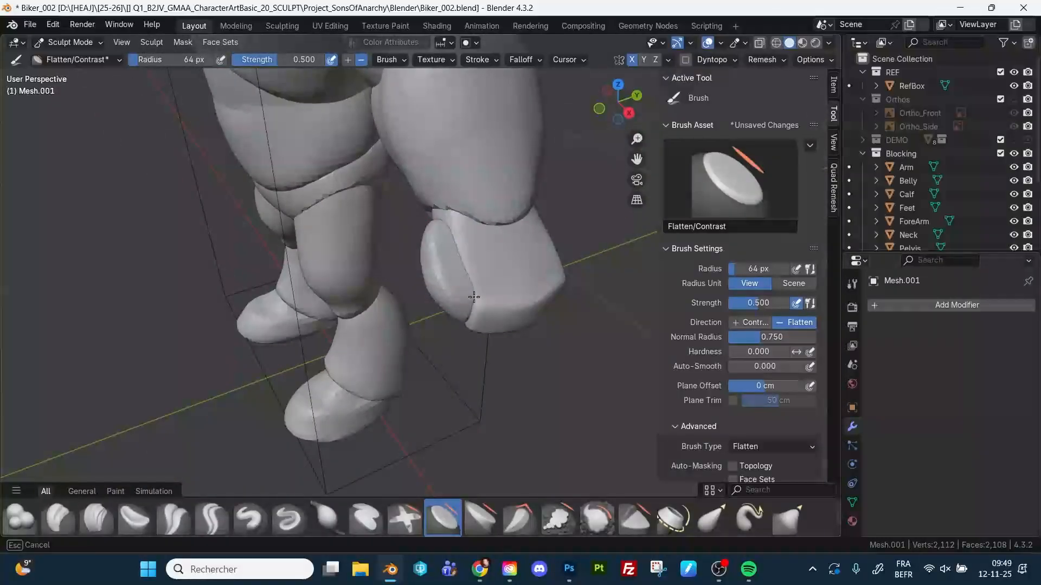
middle_click_drag(451, 314, 463, 311)
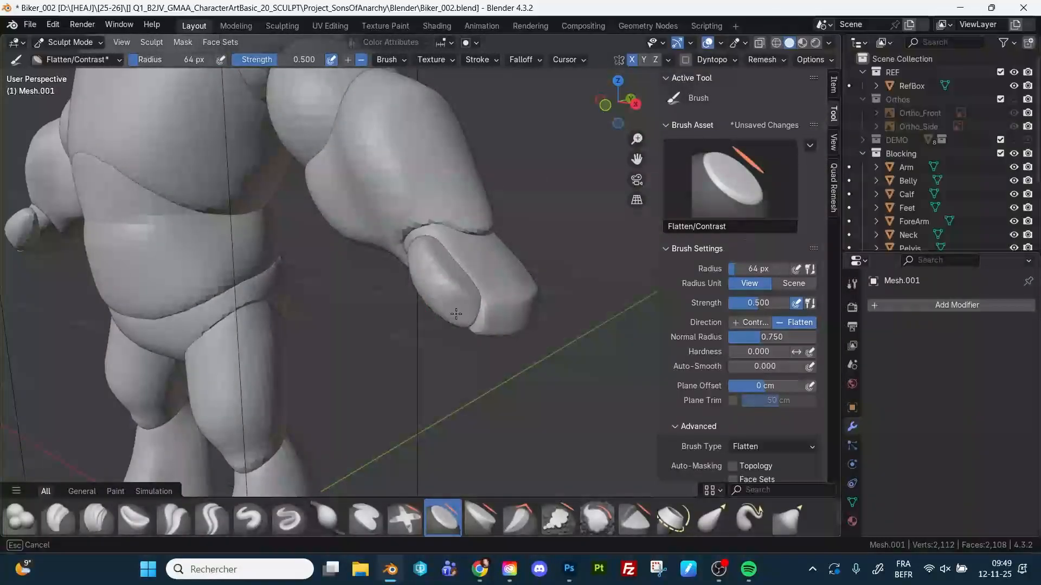
middle_click_drag(459, 275, 410, 265)
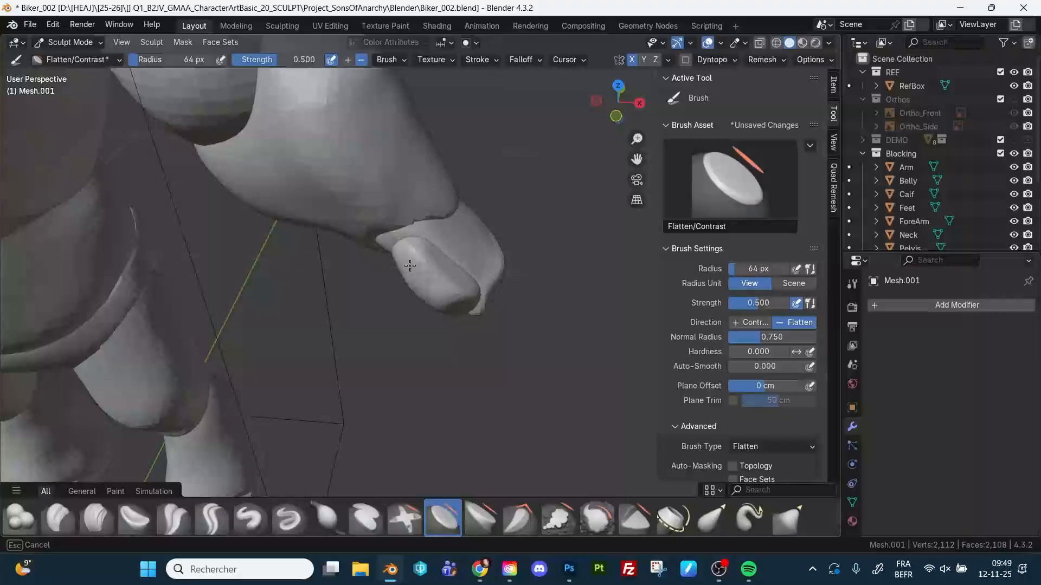
mouse_move(469, 248)
middle_mouse_down()
mouse_move(436, 255)
mouse_move(456, 331)
mouse_move(407, 349)
mouse_move(409, 273)
mouse_move(426, 288)
mouse_move(482, 260)
mouse_move(450, 260)
mouse_move(469, 247)
mouse_move(455, 281)
middle_mouse_up()
key("g")
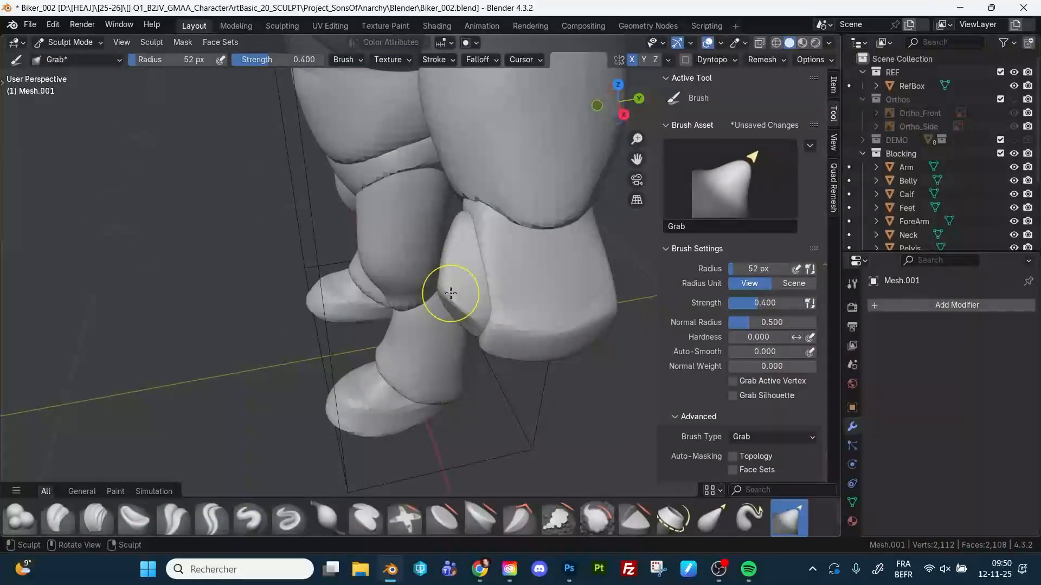
key("f")
left_click(445, 293)
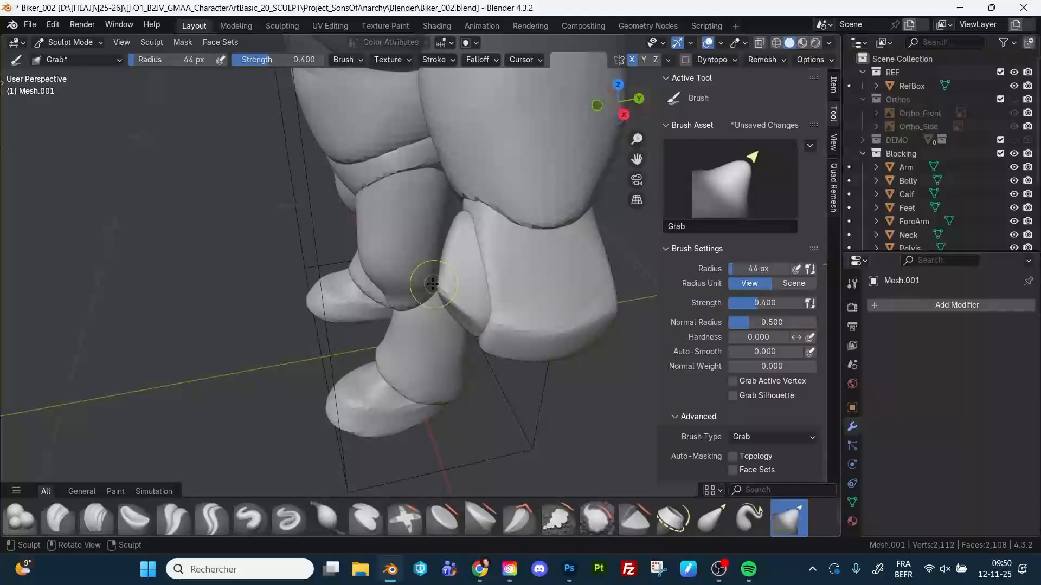
key("f")
left_click(446, 288)
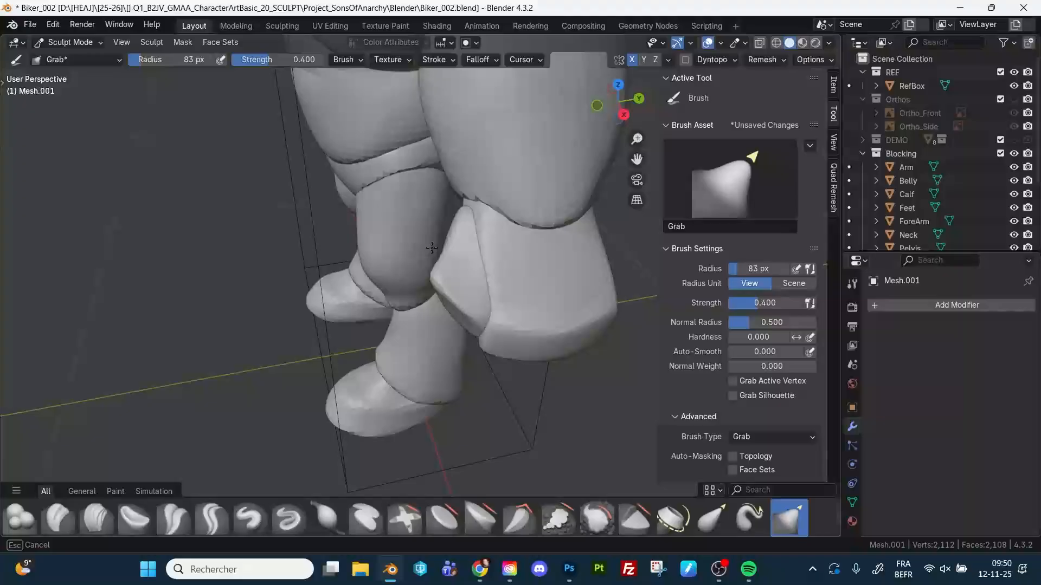
left_click_drag(460, 208, 464, 207)
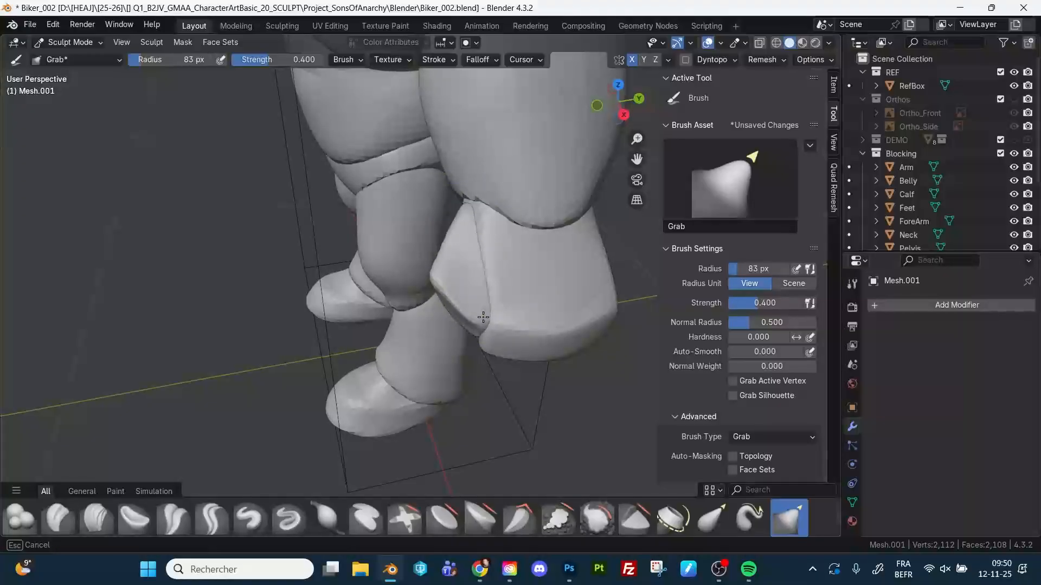
Step: Refine the thumb base's fit against the palm and wrist with the Grab brush at a 51 px radius
middle_click_drag(393, 388, 443, 315)
key("f")
left_click(433, 317)
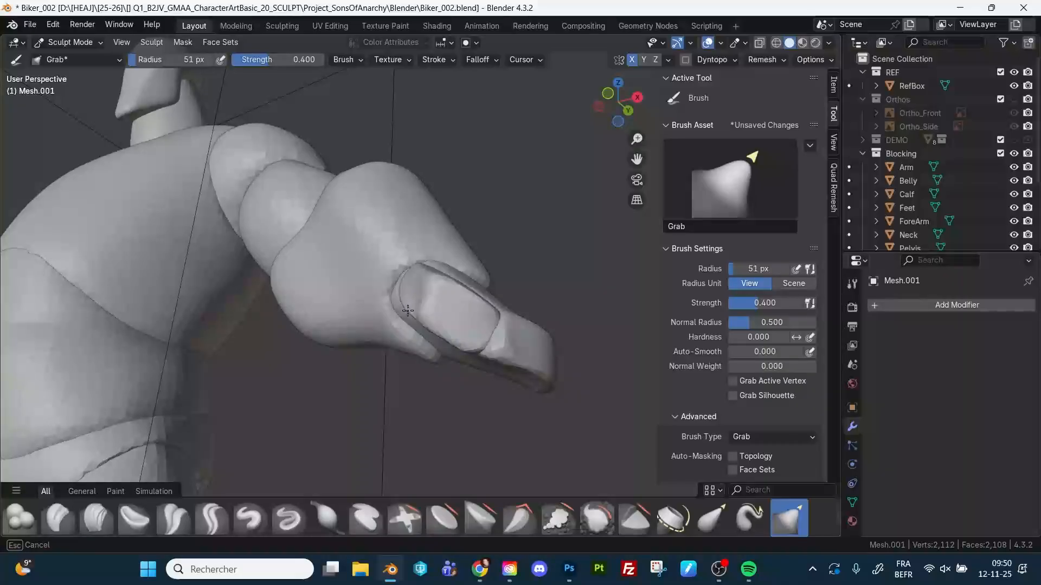
middle_click_drag(399, 272, 427, 302)
middle_click_drag(455, 256, 410, 314)
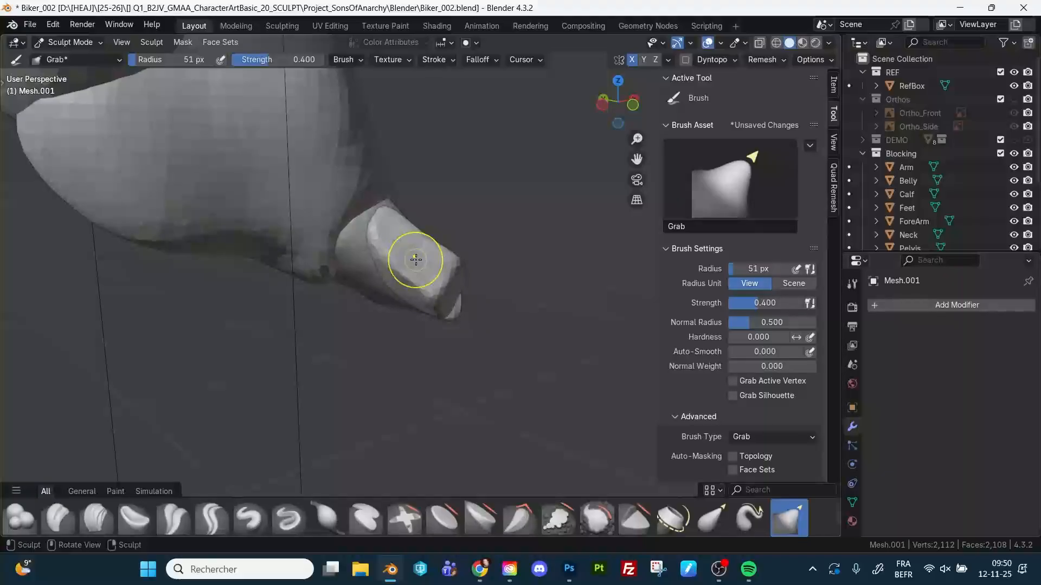
Step: Build up the planes of the thumb base with the Clay Strips brush at 35 and 56 px radii
key("c")
middle_click_drag(397, 241, 432, 250)
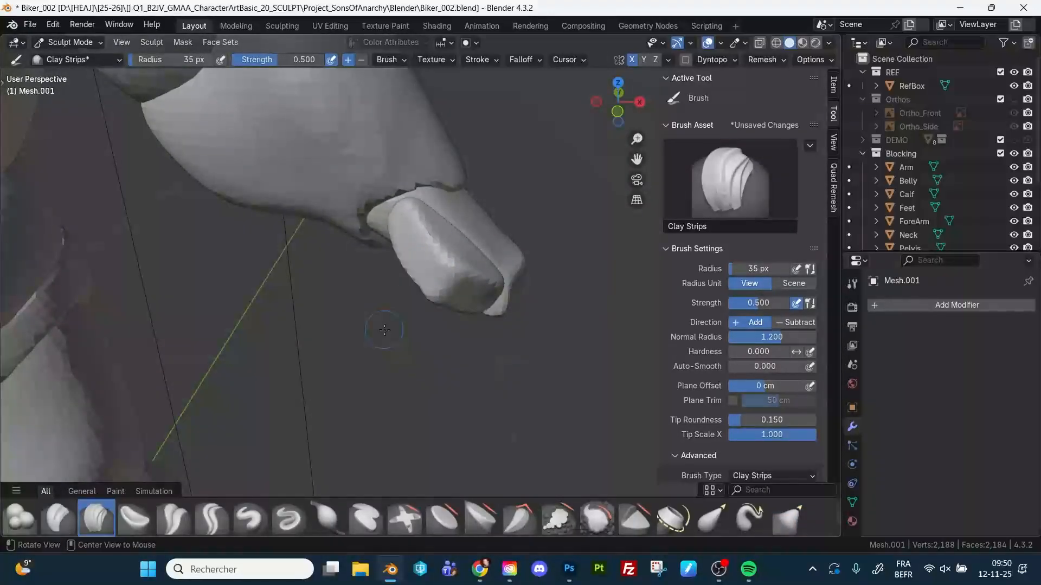
mouse_move(384, 330)
middle_mouse_down()
mouse_move(418, 251)
mouse_move(372, 302)
mouse_move(346, 311)
mouse_move(390, 282)
mouse_move(414, 310)
mouse_move(361, 259)
middle_mouse_up()
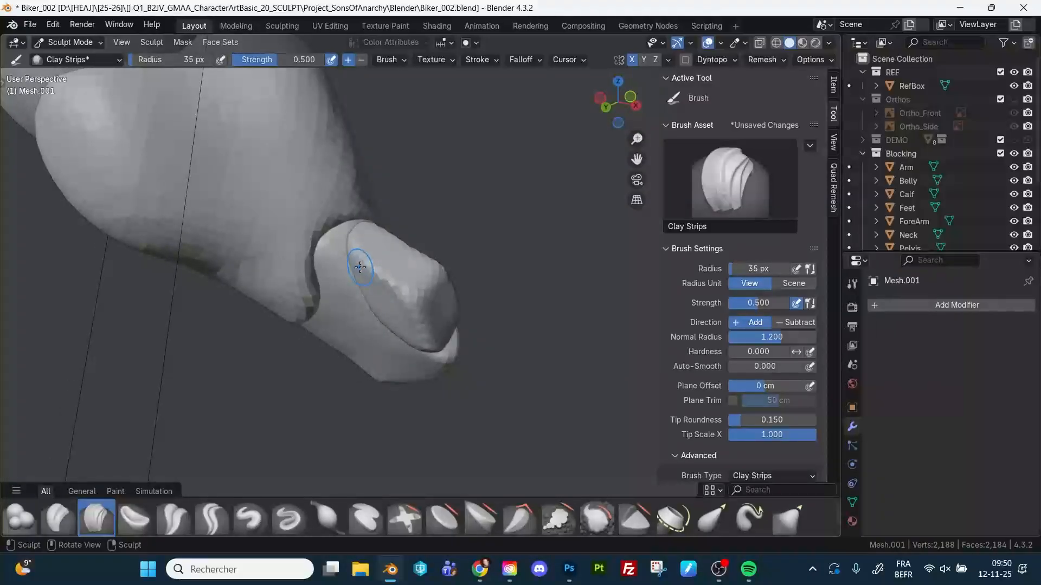
key("f")
left_click(366, 271)
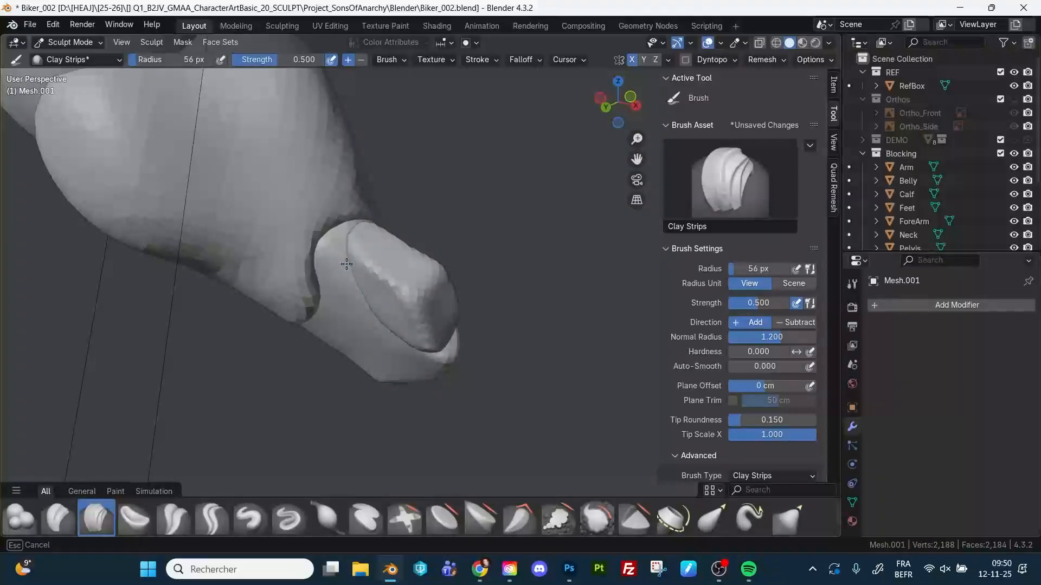
Step: Pull the thumb base's edge over the palm with the Grab brush, enlarging its radius to 83 px
key("g")
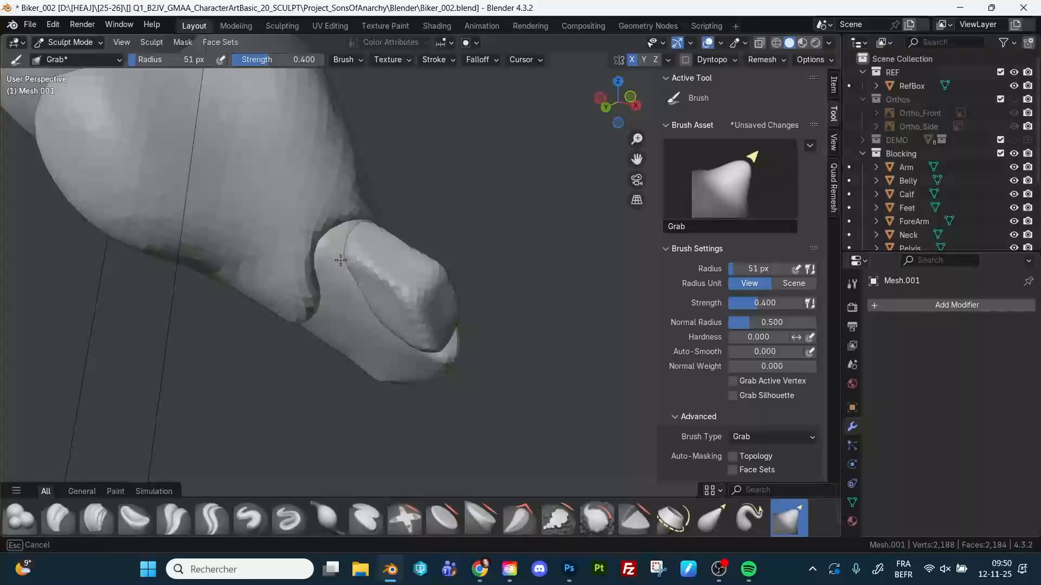
key("f")
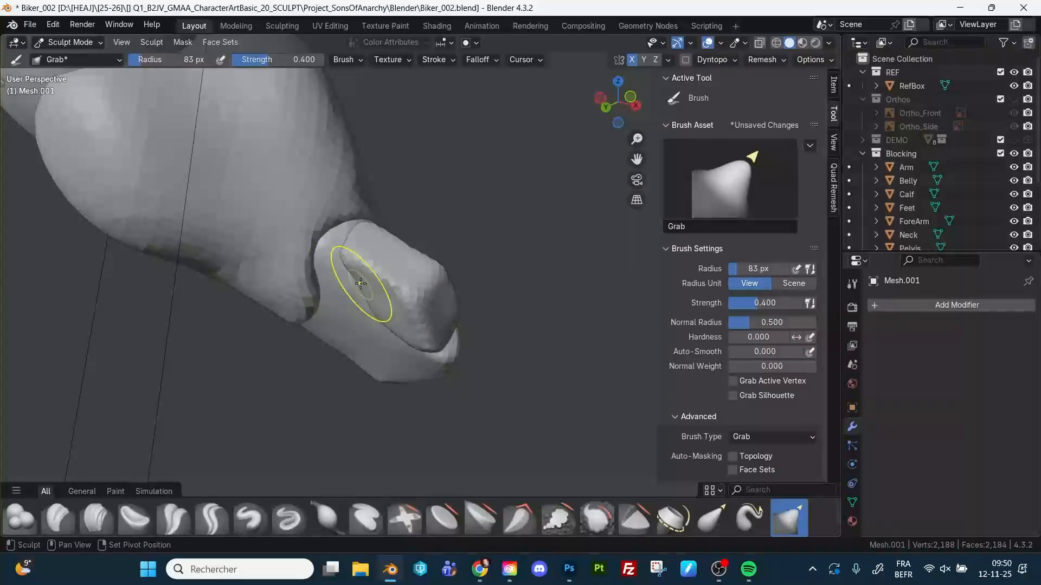
left_click_drag(375, 306, 389, 328)
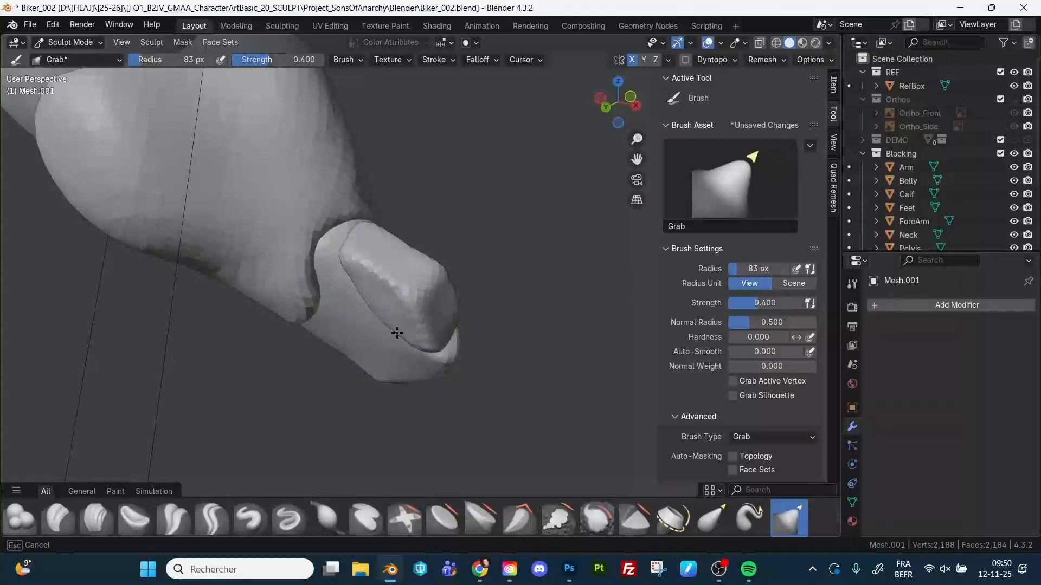
mouse_move(476, 255)
middle_mouse_down()
mouse_move(471, 245)
mouse_move(396, 267)
mouse_move(412, 255)
mouse_move(429, 208)
mouse_move(367, 268)
middle_mouse_up()
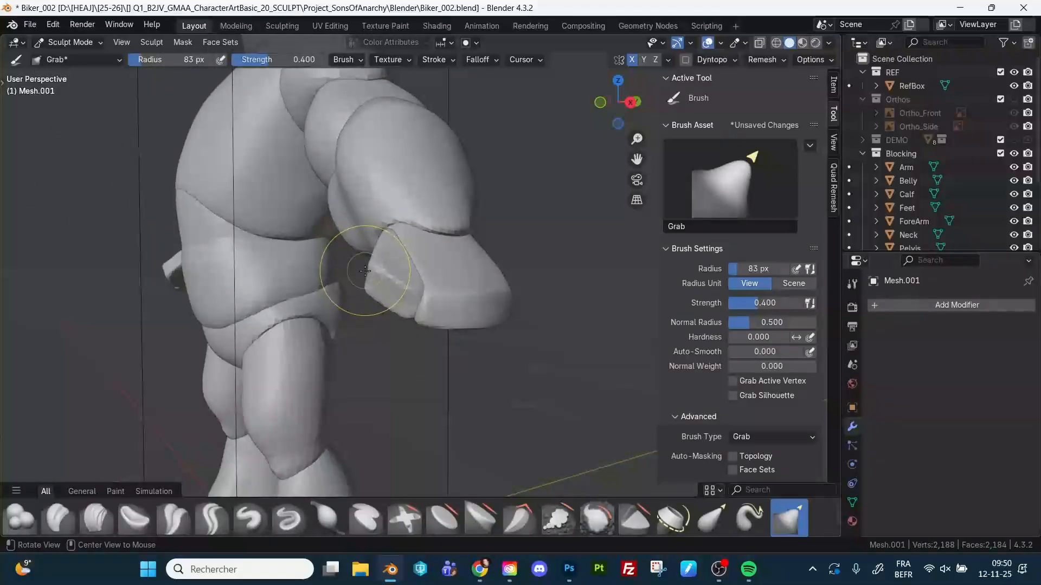
Step: Place the rotation pivot on the thumb base and rotate the mesh about -35 degrees from below, adjusting its tilt from the front
key("t")
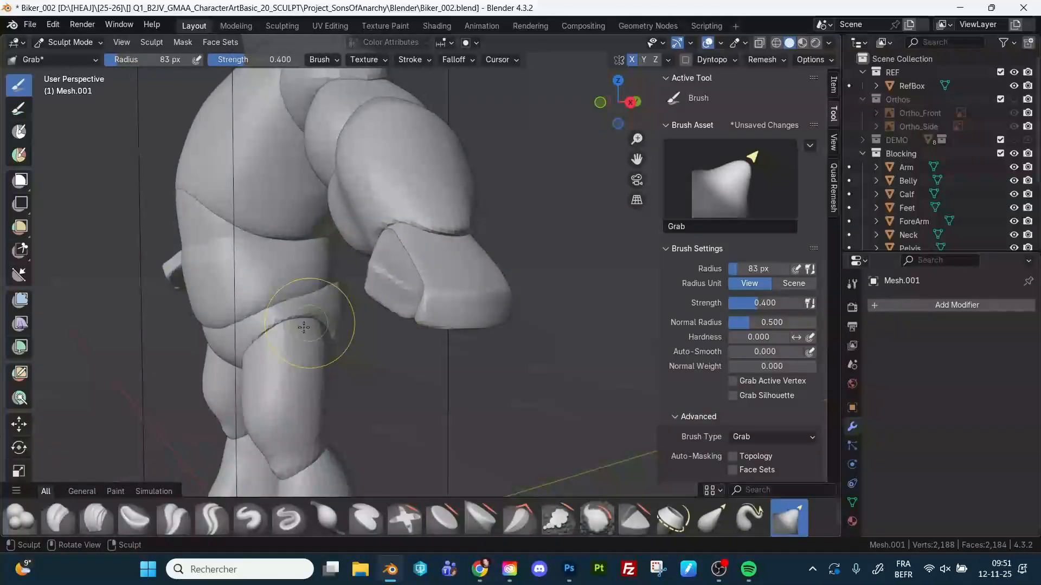
left_click(19, 448)
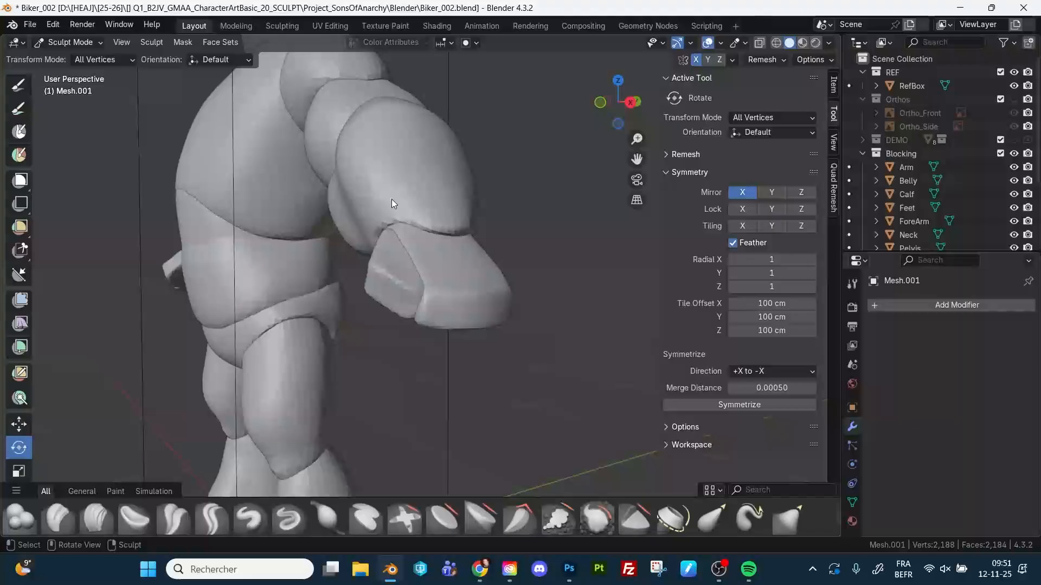
left_click_drag(392, 199, 501, 218)
middle_click_drag(502, 218, 463, 162)
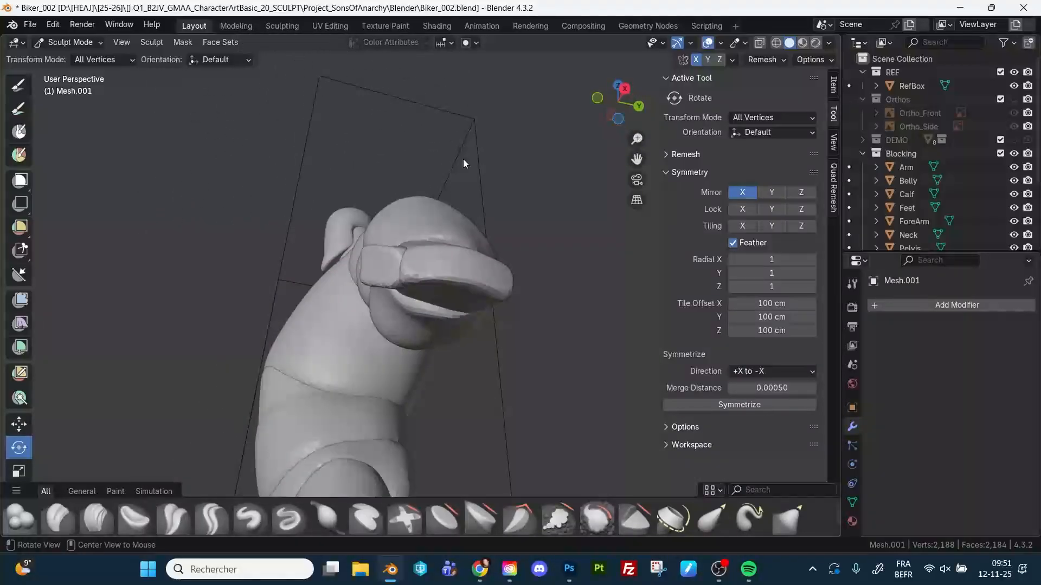
left_click(401, 266, "shift")
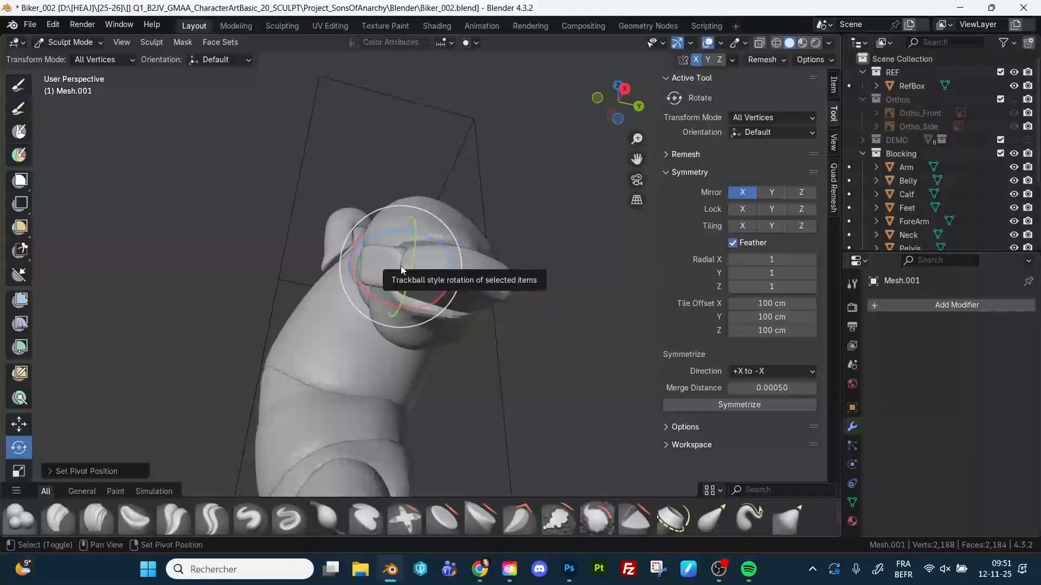
left_click_drag(392, 236, 343, 262)
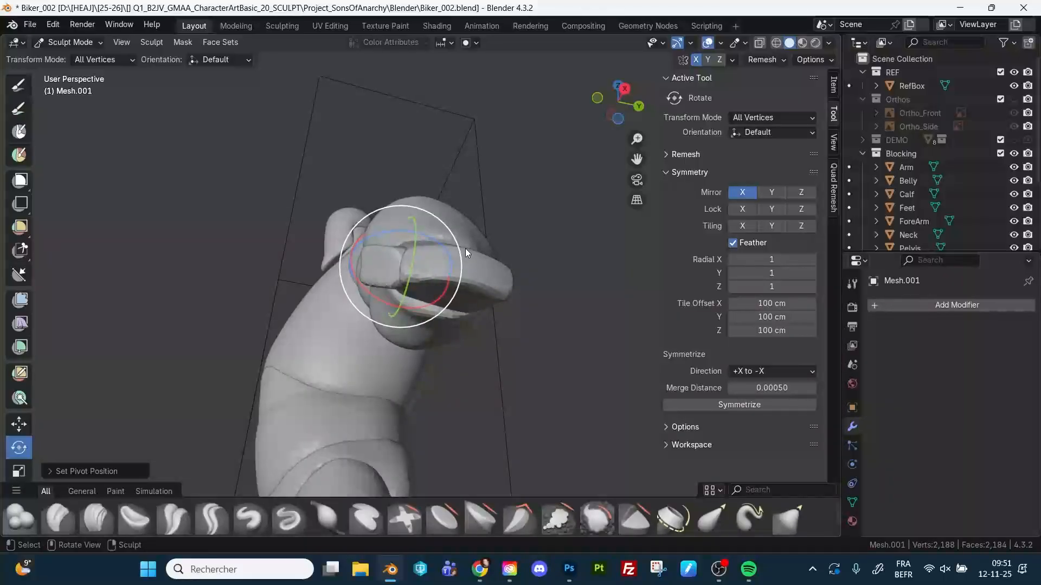
left_click_drag(460, 249, 460, 199)
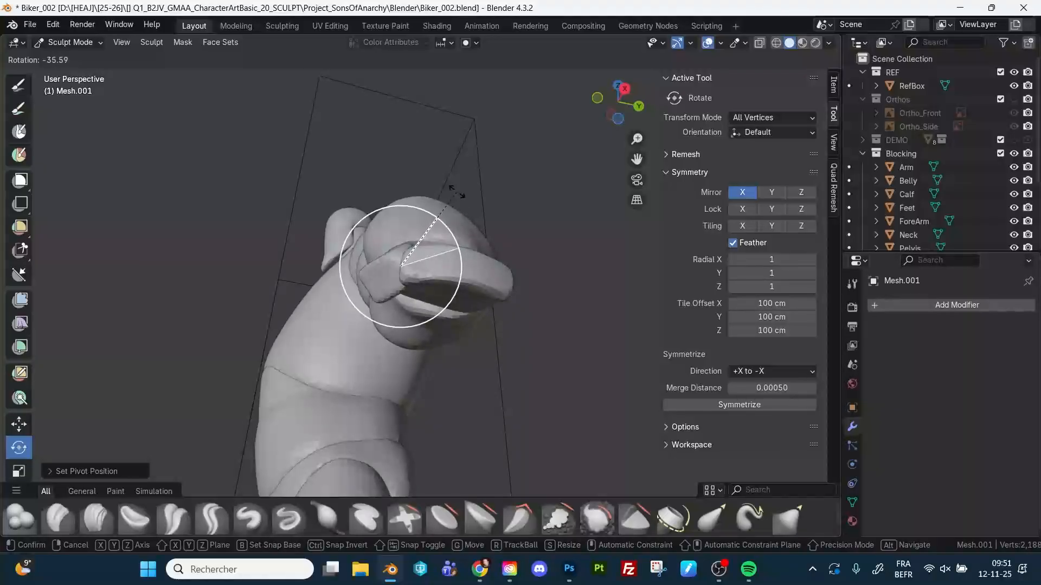
left_click_drag(457, 189, 456, 190)
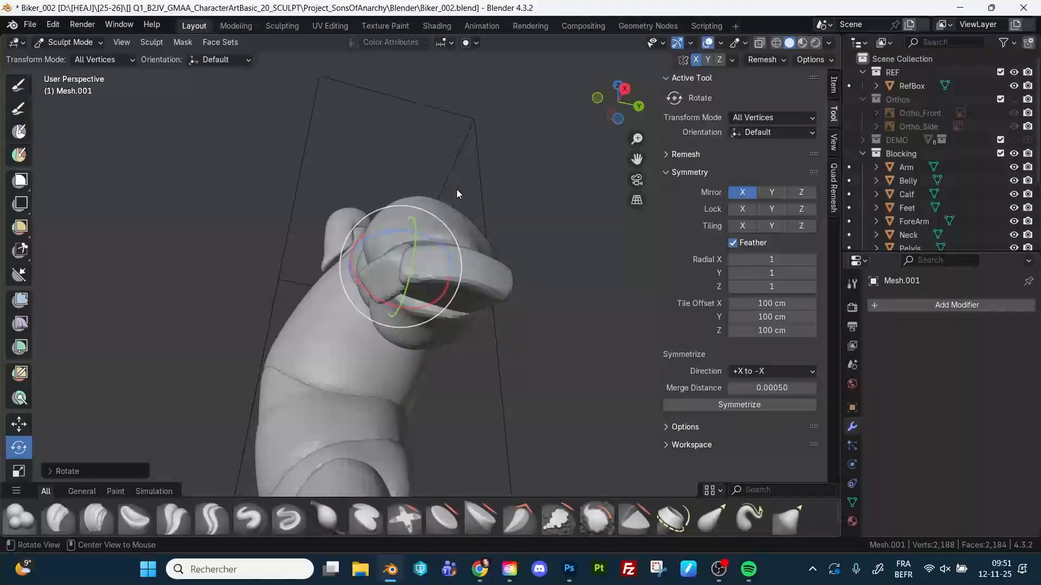
middle_click_drag(457, 190, 571, 245)
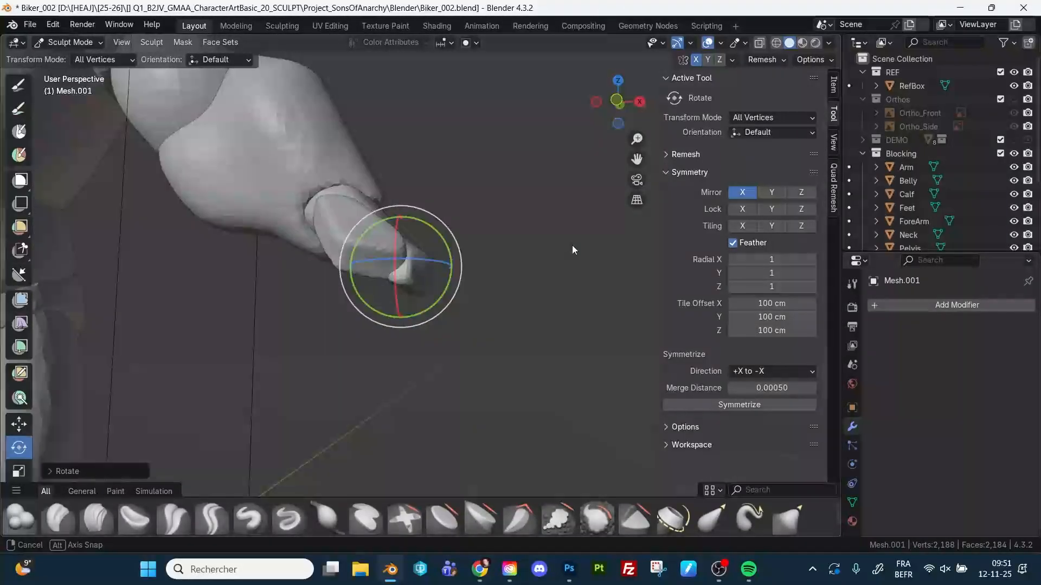
left_click_drag(458, 244, 448, 295)
Step: Move the rotated thumb base slightly so it sits against the palm
key("g")
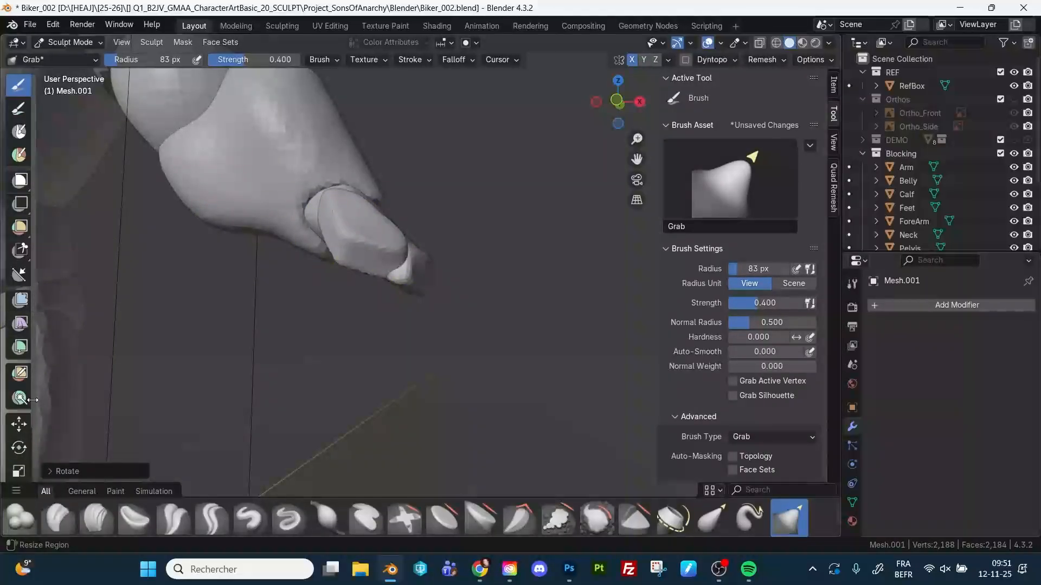
left_click(19, 424)
left_click_drag(400, 266, 398, 274)
Step: Reset the pivot on the thumb base and rotate the mesh slightly further as seen from below the hand
mouse_move(506, 239)
middle_mouse_down()
mouse_move(408, 232)
mouse_move(406, 109)
mouse_move(457, 240)
mouse_move(555, 288)
mouse_move(431, 269)
middle_mouse_up()
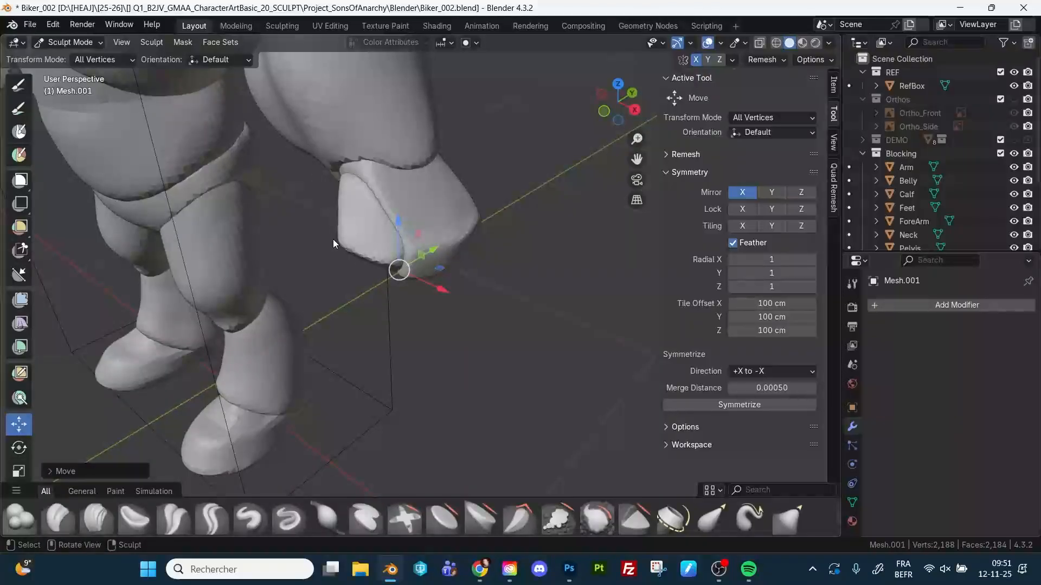
middle_click_drag(399, 336, 433, 180)
middle_click_drag(377, 331, 429, 398)
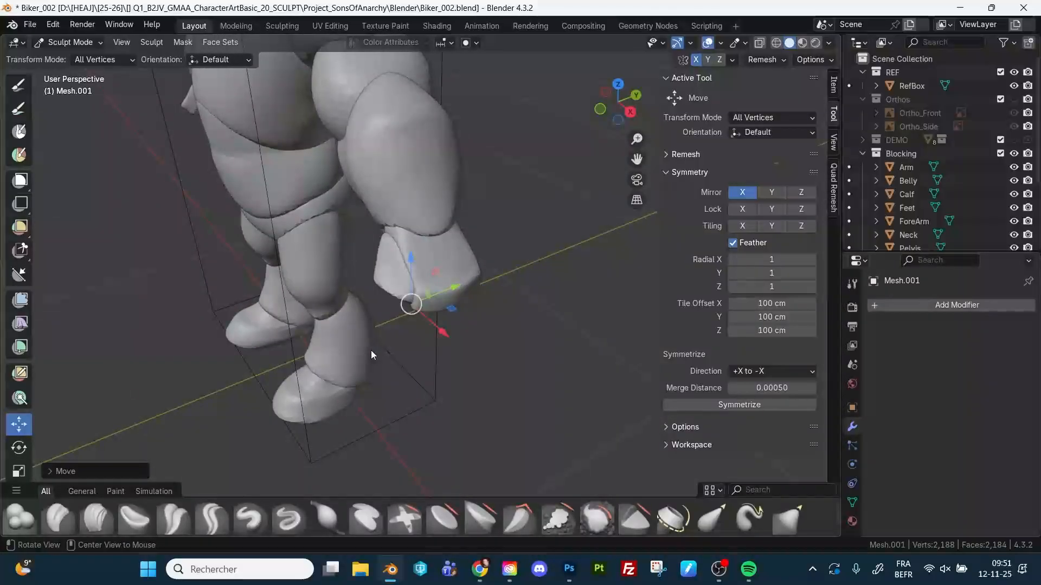
middle_click_drag(371, 351, 374, 205)
middle_click_drag(529, 306, 497, 309)
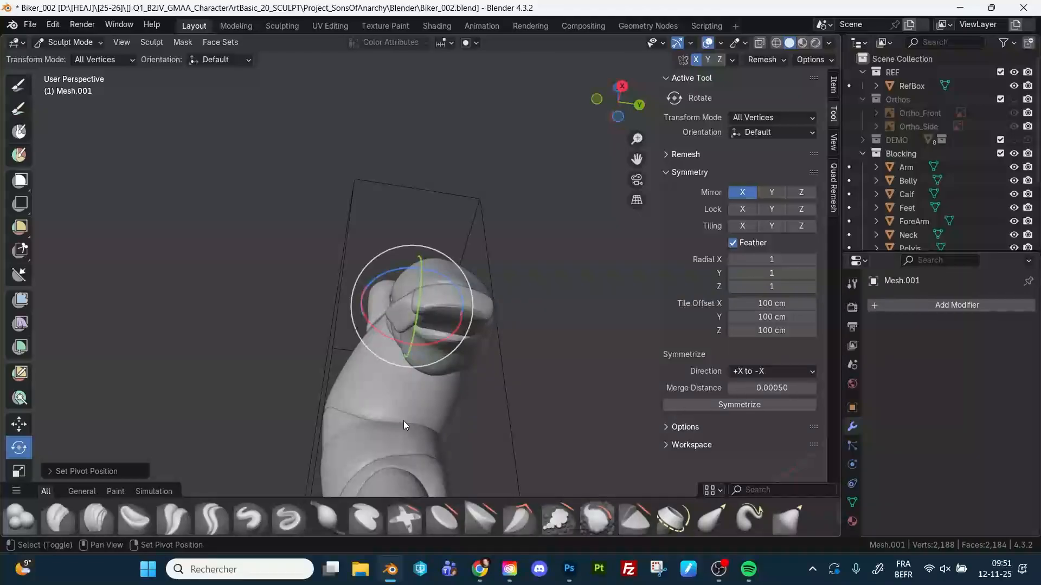
right_click(415, 304, "shift")
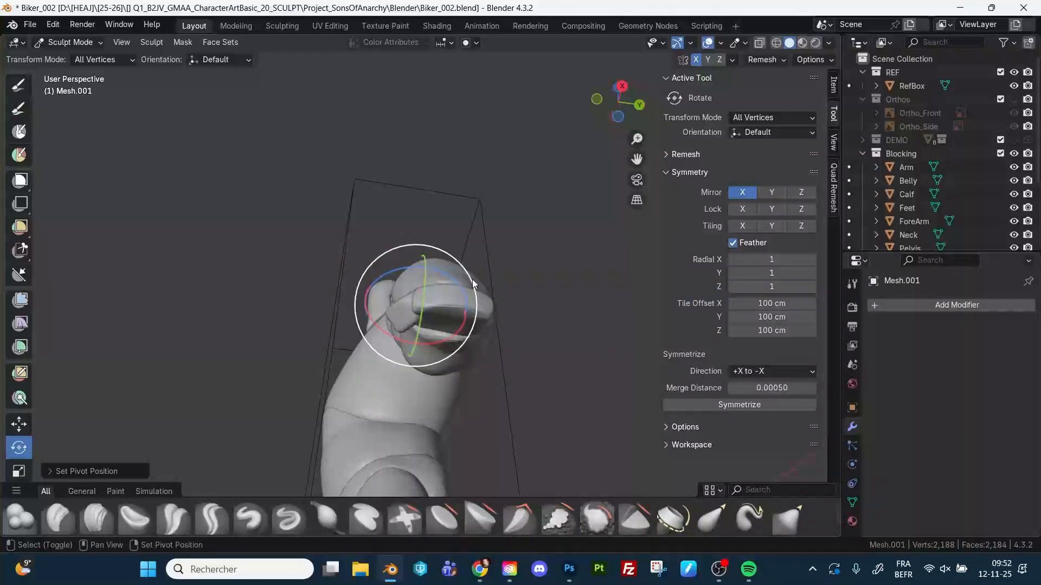
left_click_drag(472, 279, 471, 265)
middle_click_drag(482, 274, 634, 350)
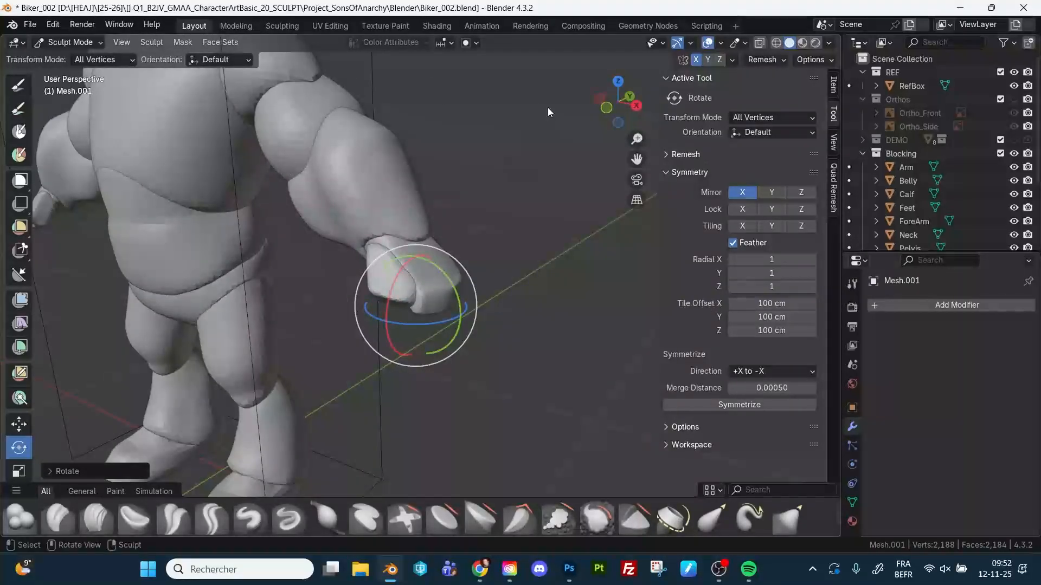
Step: Reshape the thumb base's lower edge with the Grab brush at an 83 px radius so it follows the palm
left_click(24, 90)
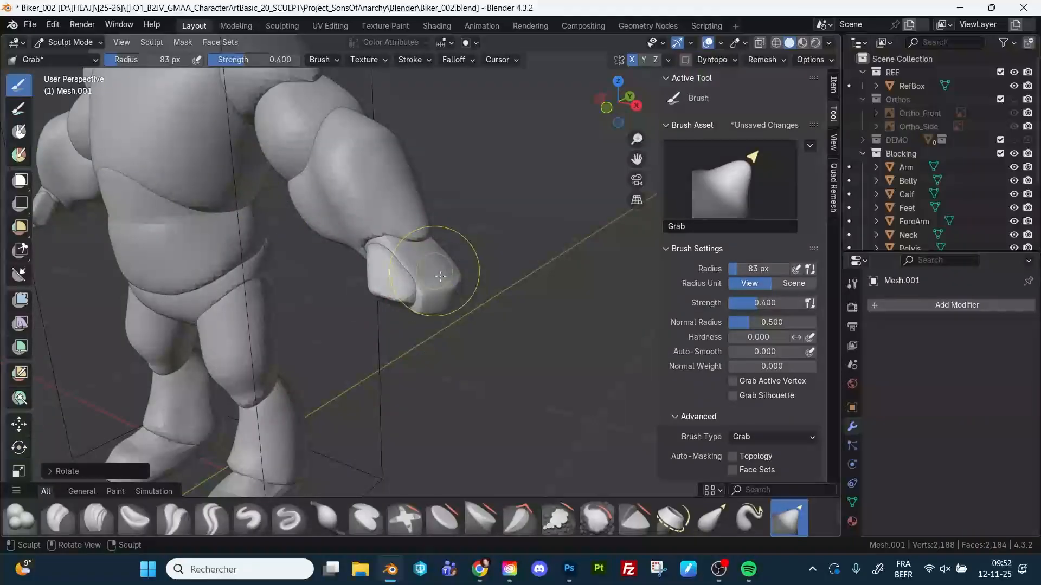
middle_click_drag(426, 282, 416, 296)
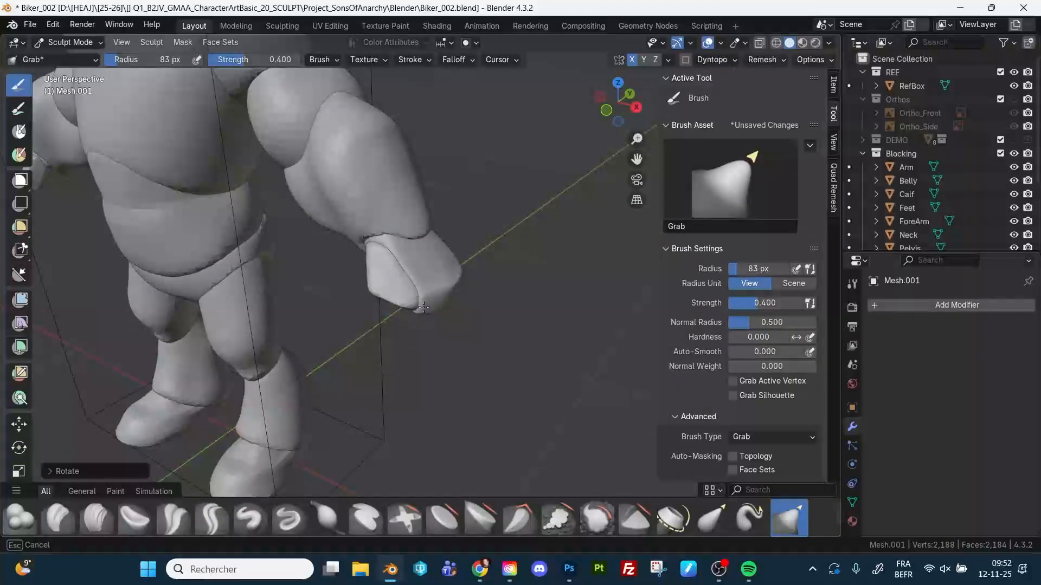
left_click_drag(423, 308, 423, 298)
middle_click_drag(423, 297, 432, 263)
mouse_move(362, 251)
middle_mouse_down()
mouse_move(374, 251)
mouse_move(383, 292)
middle_mouse_up()
middle_click_drag(465, 146, 452, 217)
middle_click_drag(447, 255, 434, 144)
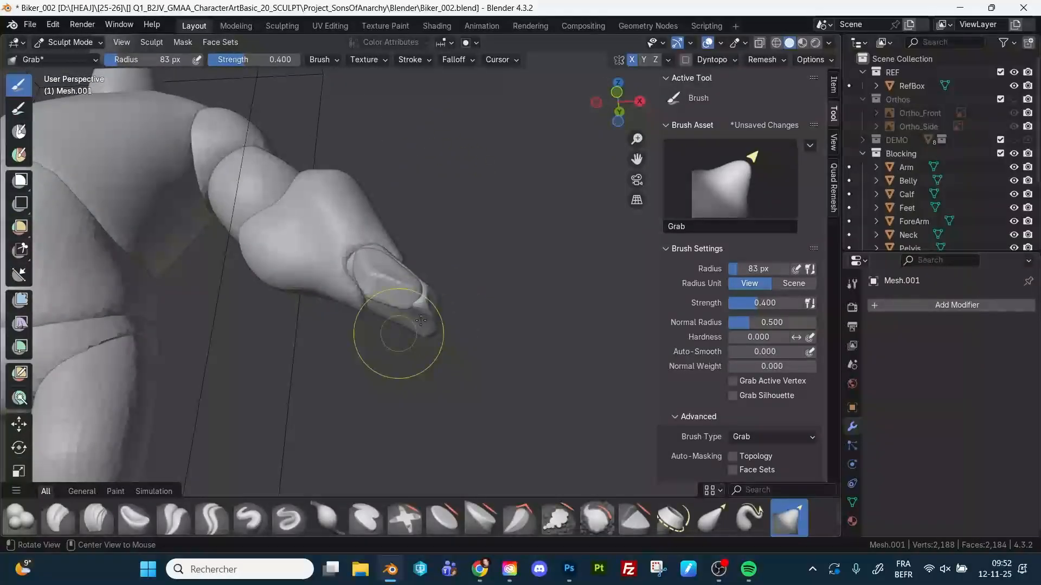
mouse_move(420, 320)
middle_mouse_down()
mouse_move(347, 364)
mouse_move(333, 355)
mouse_move(452, 296)
middle_mouse_up()
key("f")
left_click(438, 316)
Step: Flatten the lower plane of the thumb base with the Flatten/Contrast brush at a 64 px radius and 0.500 strength
key("shift+t")
left_click_drag(398, 302, 409, 299)
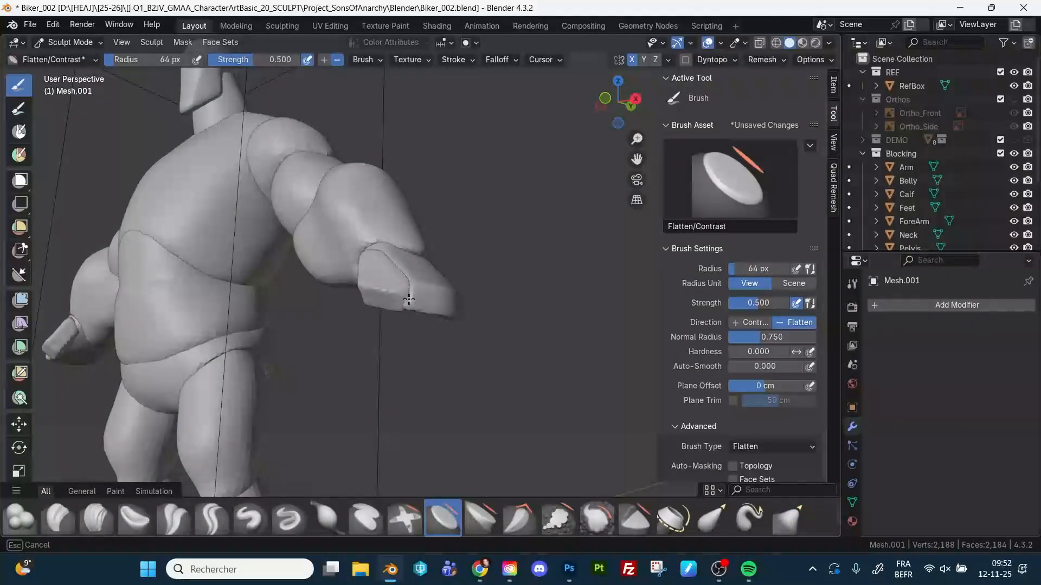
mouse_move(409, 299)
middle_mouse_down()
mouse_move(380, 254)
mouse_move(590, 282)
mouse_move(535, 193)
mouse_move(499, 362)
mouse_move(563, 304)
mouse_move(572, 294)
mouse_move(371, 345)
mouse_move(532, 306)
mouse_move(513, 316)
middle_mouse_up()
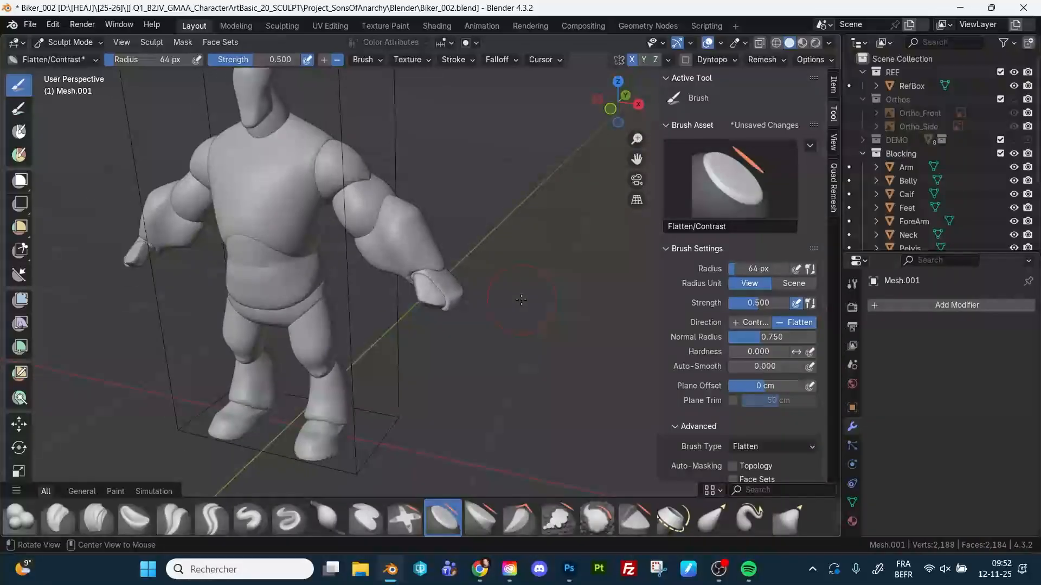
Step: Save the project as a new version named Biker_003
left_click(30, 25)
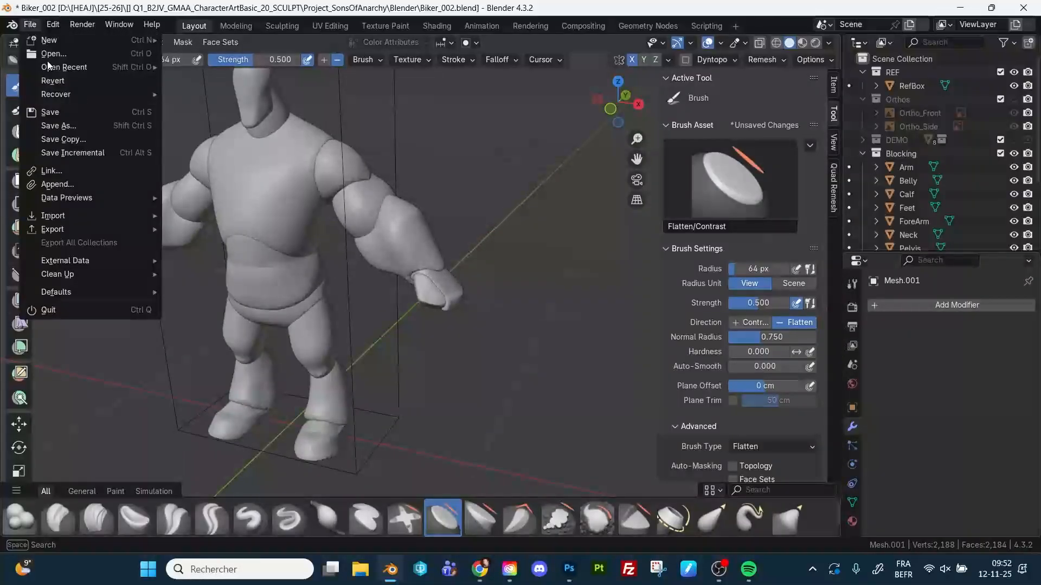
left_click(77, 128)
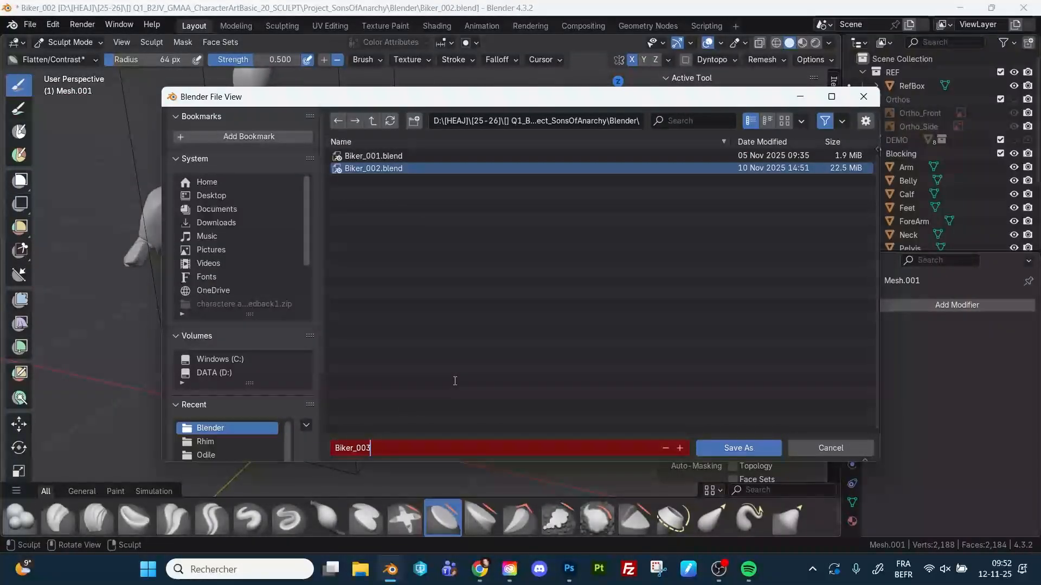
key("Return")
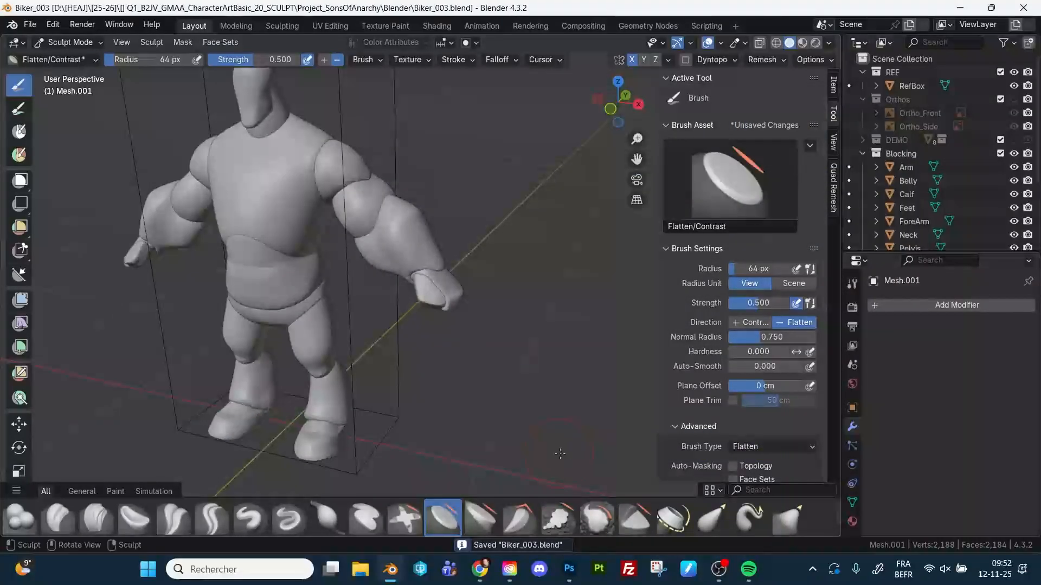